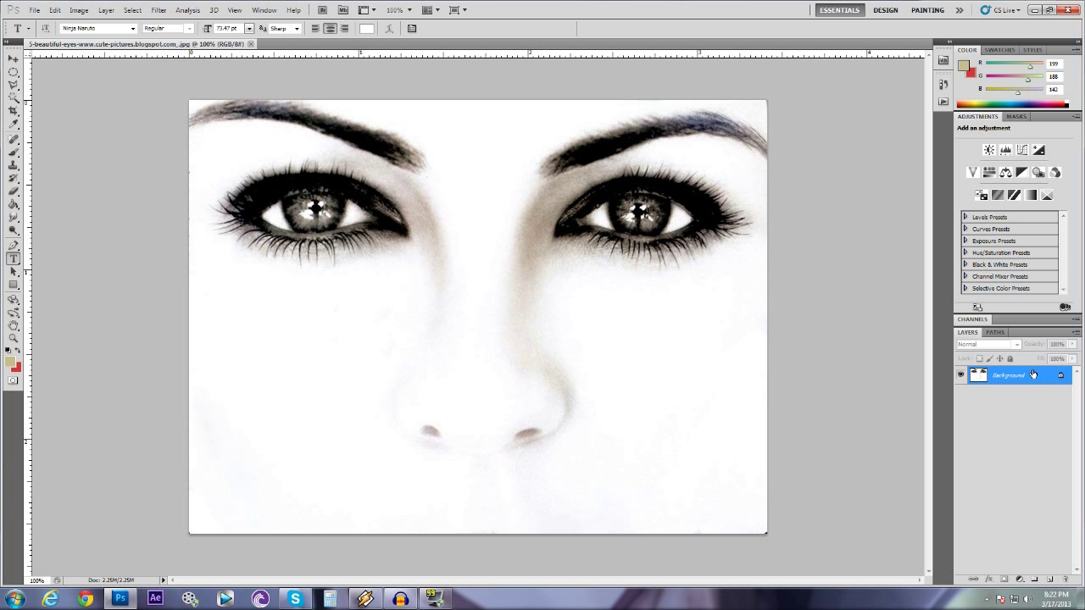
Convert the locked Background layer into an editable Layer 0.
double_click(1032, 374)
key(Escape)
double_click(995, 384)
click(645, 246)
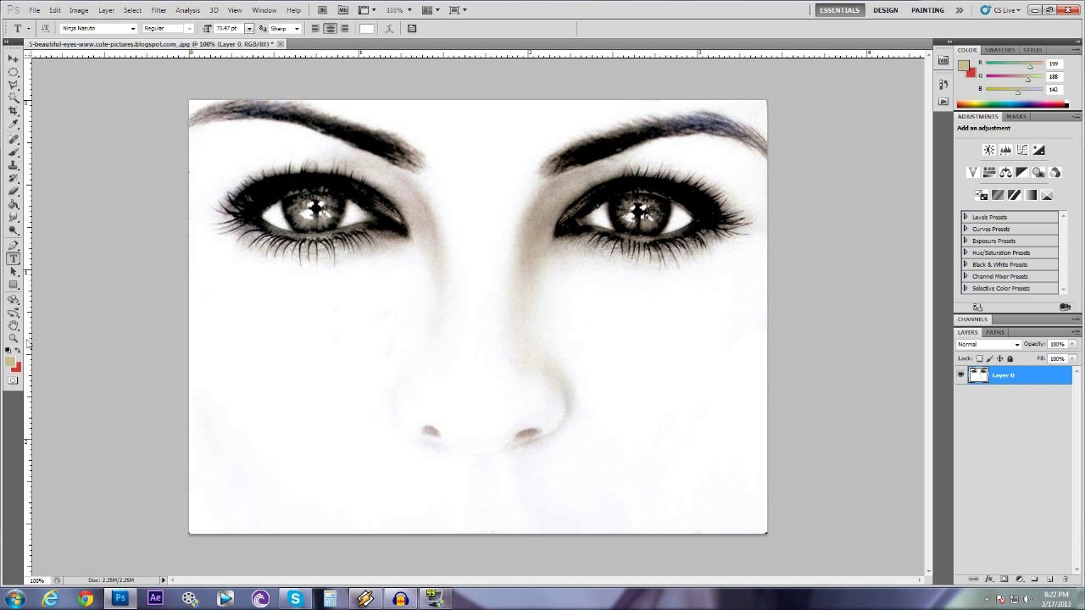
Zoom in closely on the right-hand eye with the Zoom tool.
click(10, 339)
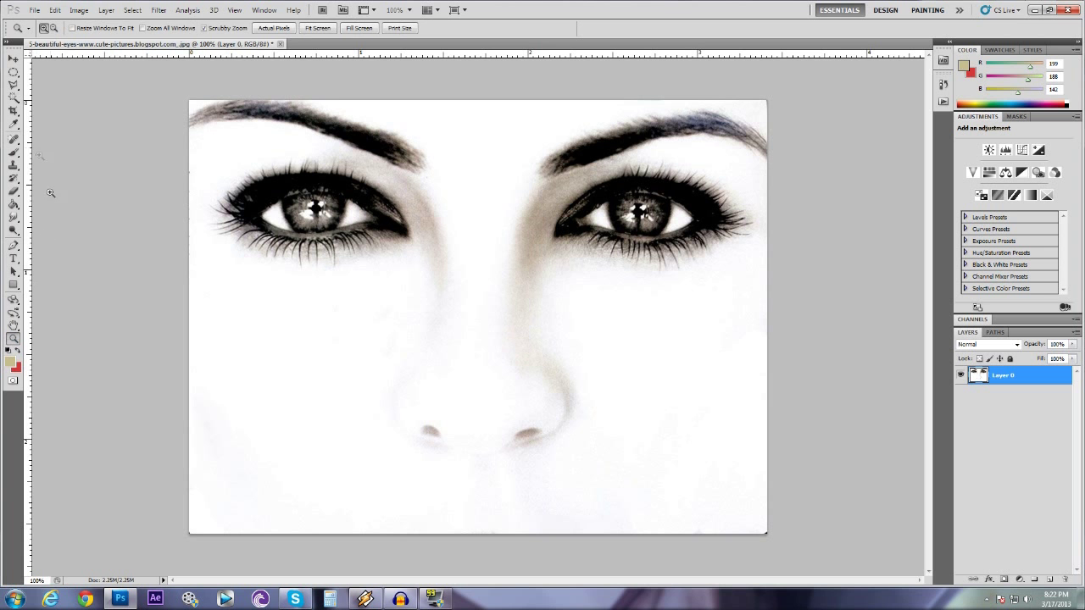
click(559, 202)
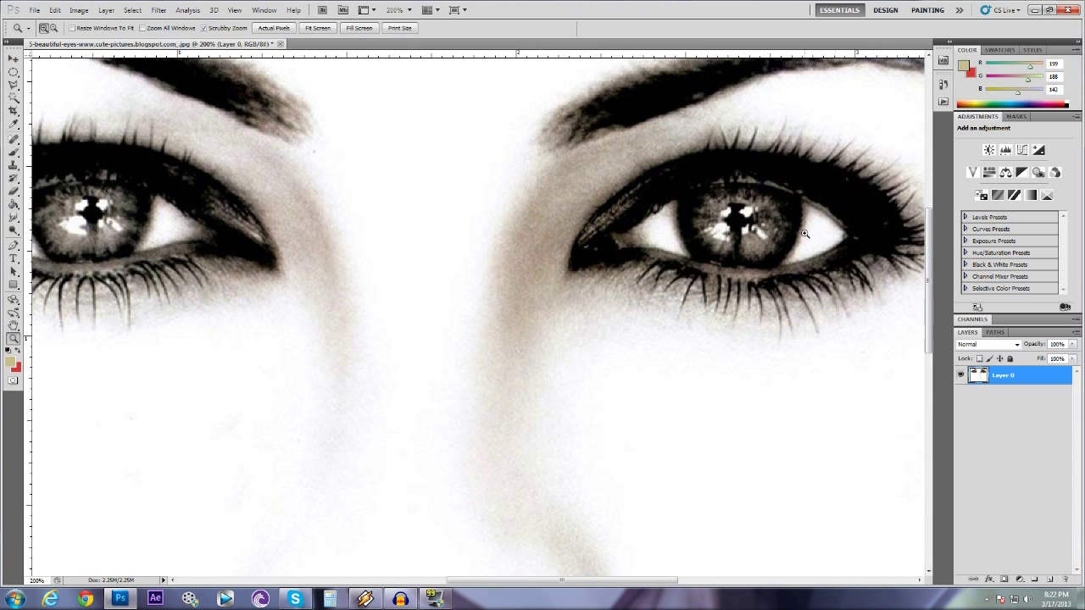
drag(805, 233, 727, 249)
right_click(727, 248)
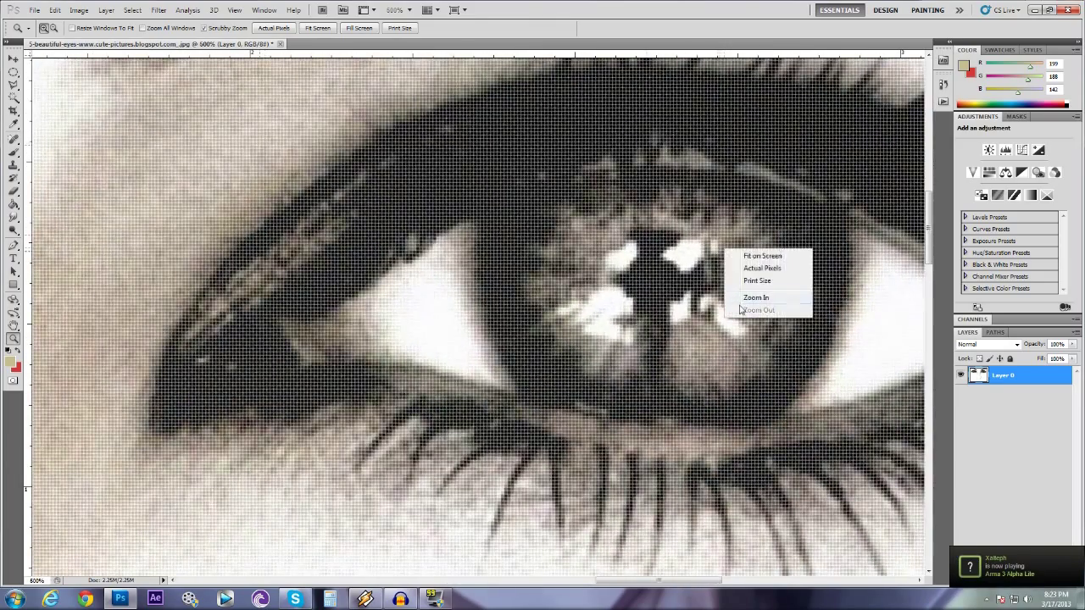
click(740, 311)
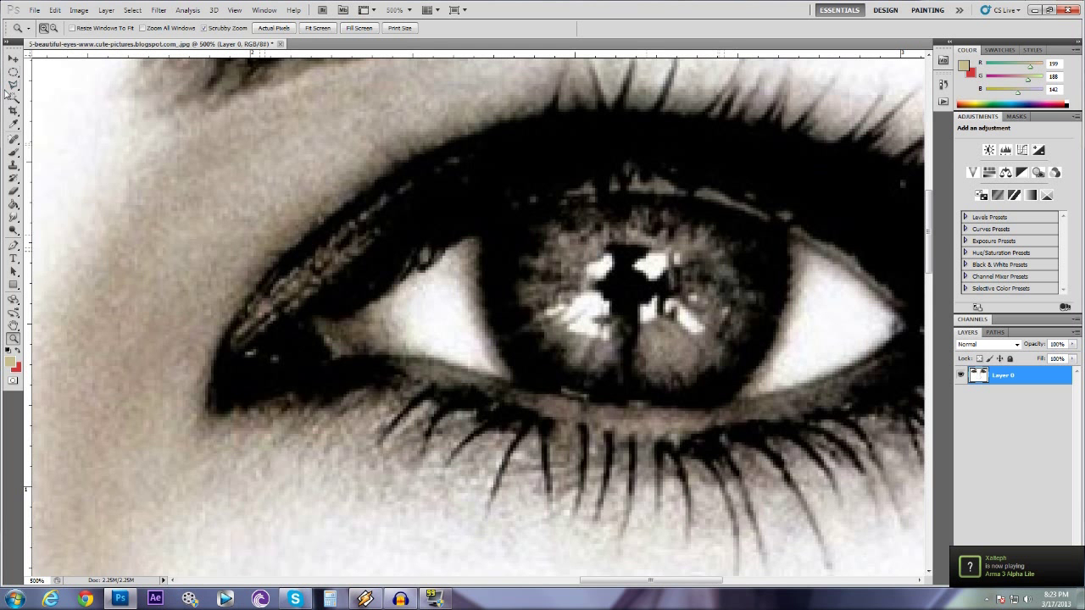
click(14, 85)
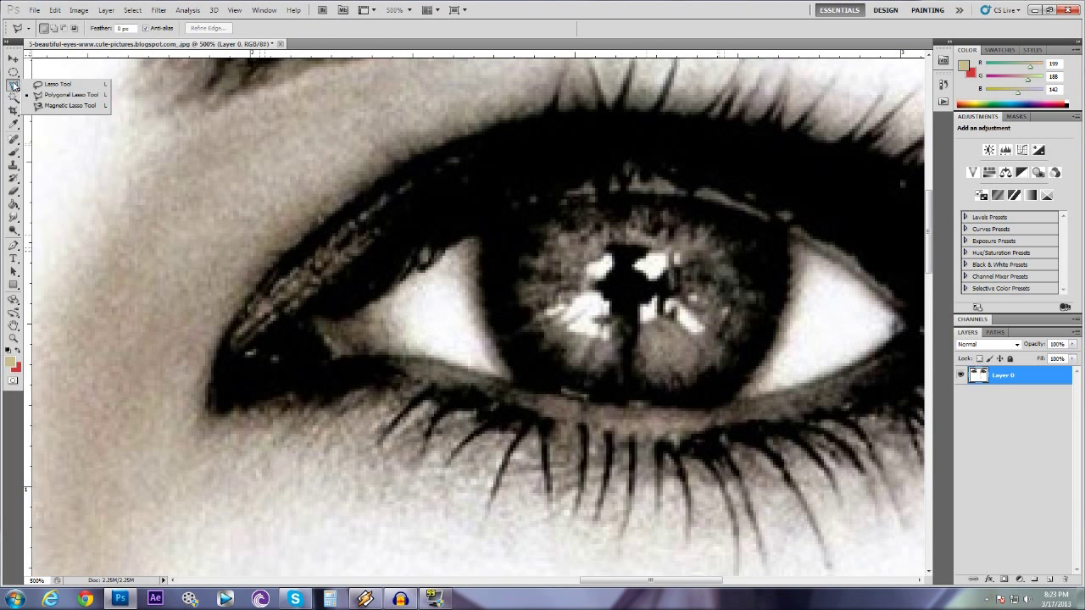
Trace a Polygonal Lasso outline around the right iris's edges and close it into a selection.
click(13, 84)
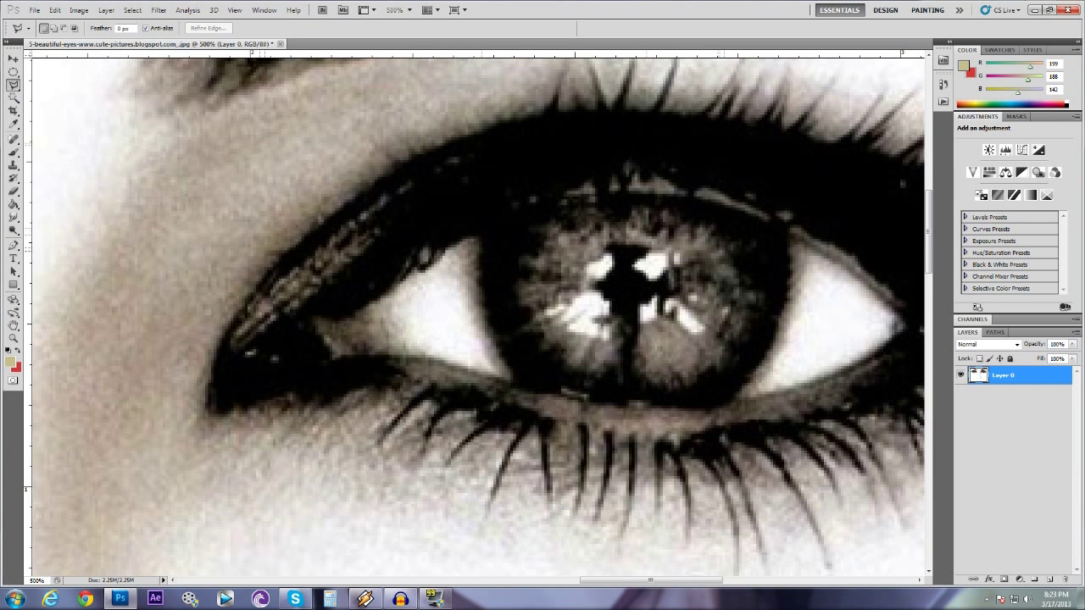
drag(479, 265, 490, 328)
drag(536, 389, 592, 398)
mouse_move(680, 420)
mouse_down()
mouse_move(666, 405)
mouse_move(733, 400)
mouse_up()
click(793, 215)
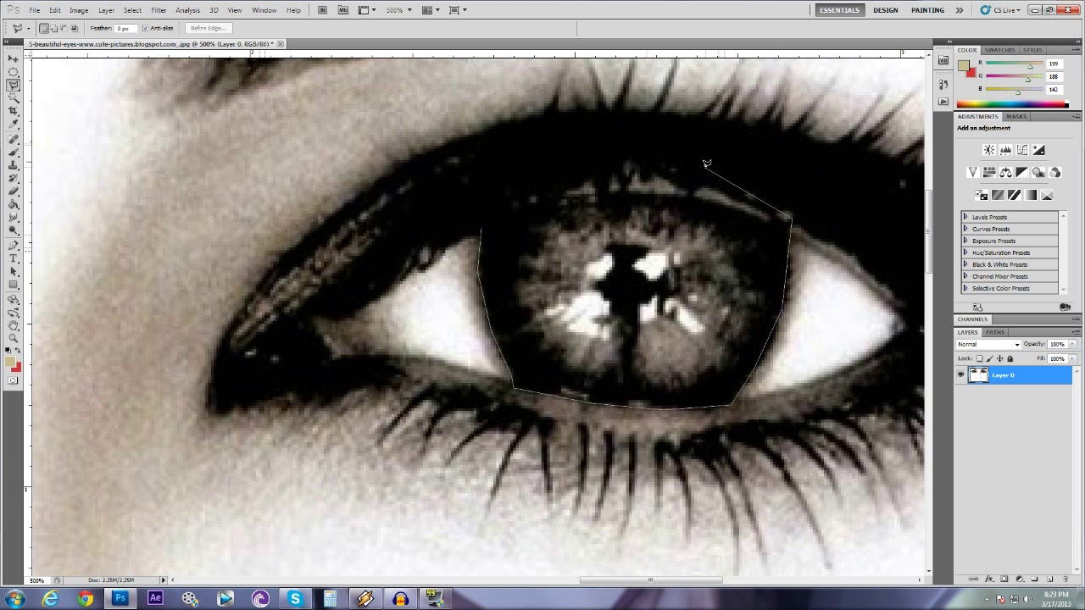
click(707, 180)
click(540, 177)
click(482, 229)
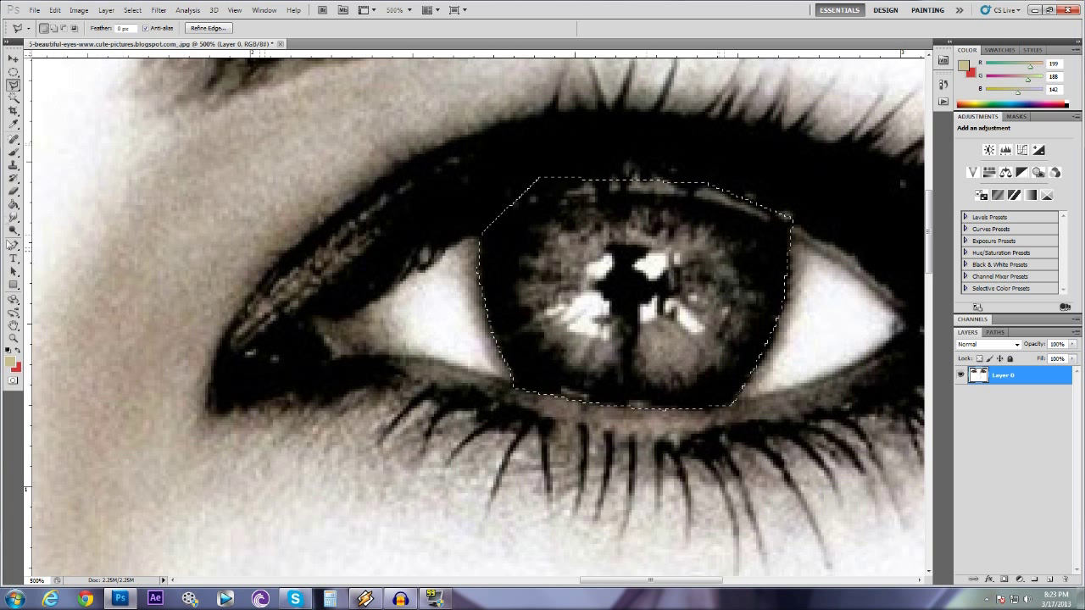
Pick a neutral foreground colour for the Color Replacement tool to paint out the iris tint.
click(12, 152)
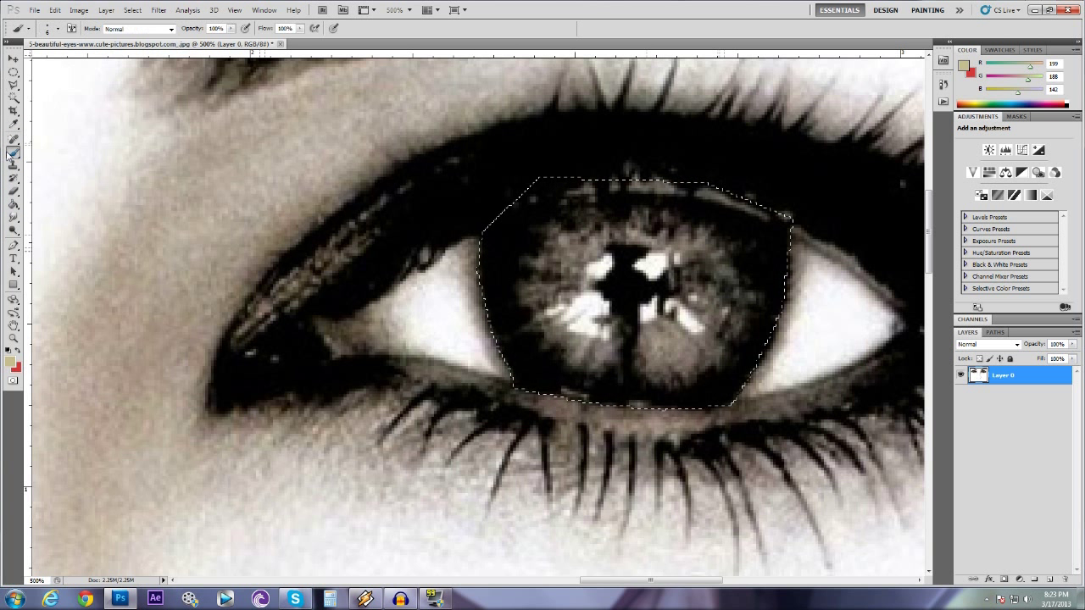
click(12, 152)
click(13, 123)
click(12, 362)
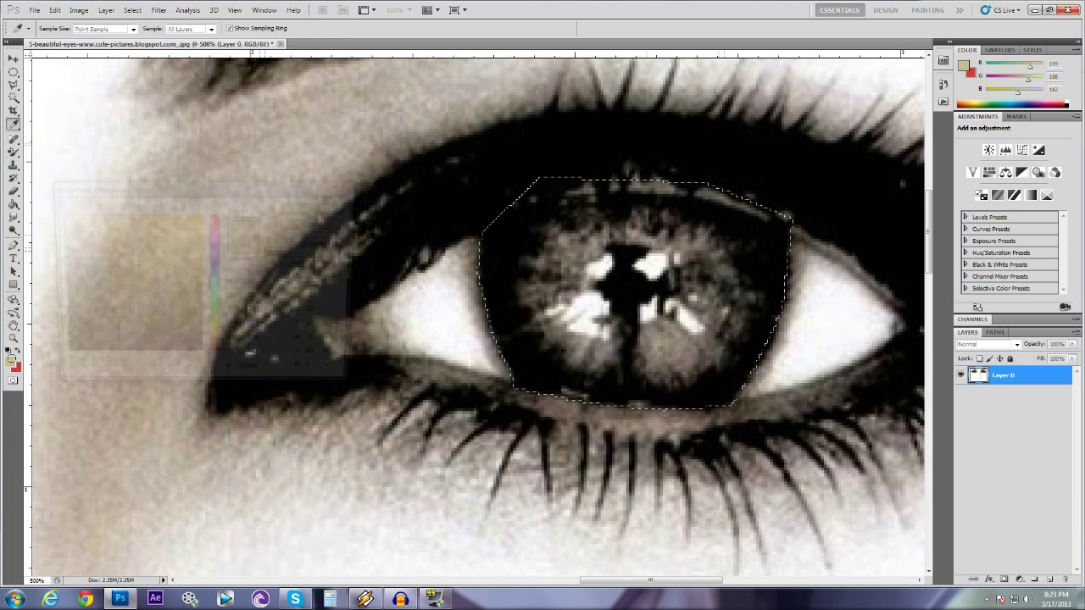
mouse_move(137, 296)
mouse_down()
mouse_move(104, 162)
mouse_move(54, 480)
mouse_move(3, 428)
mouse_up()
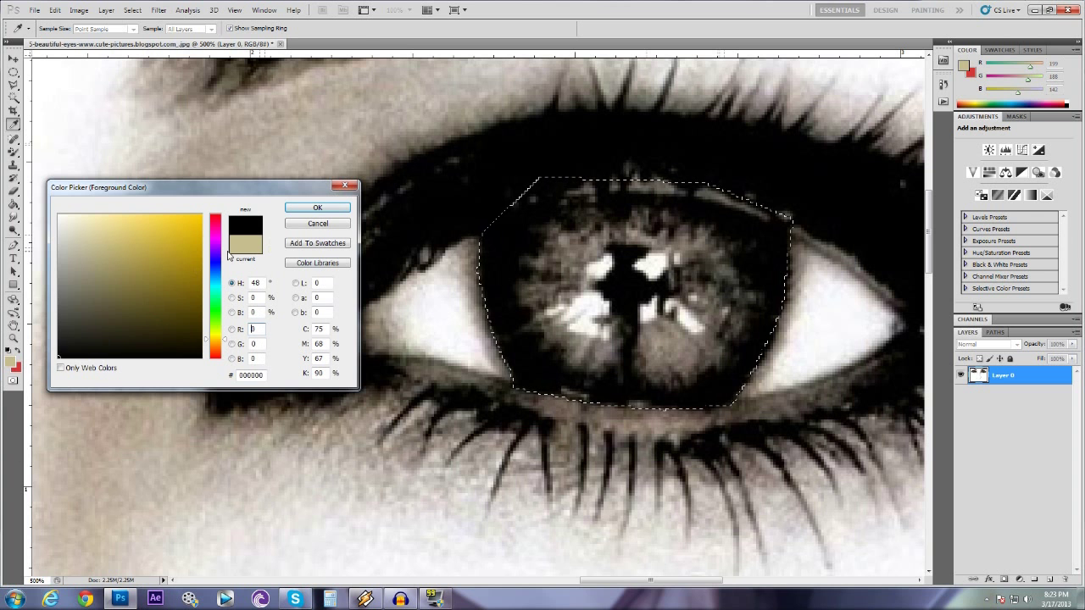
click(291, 210)
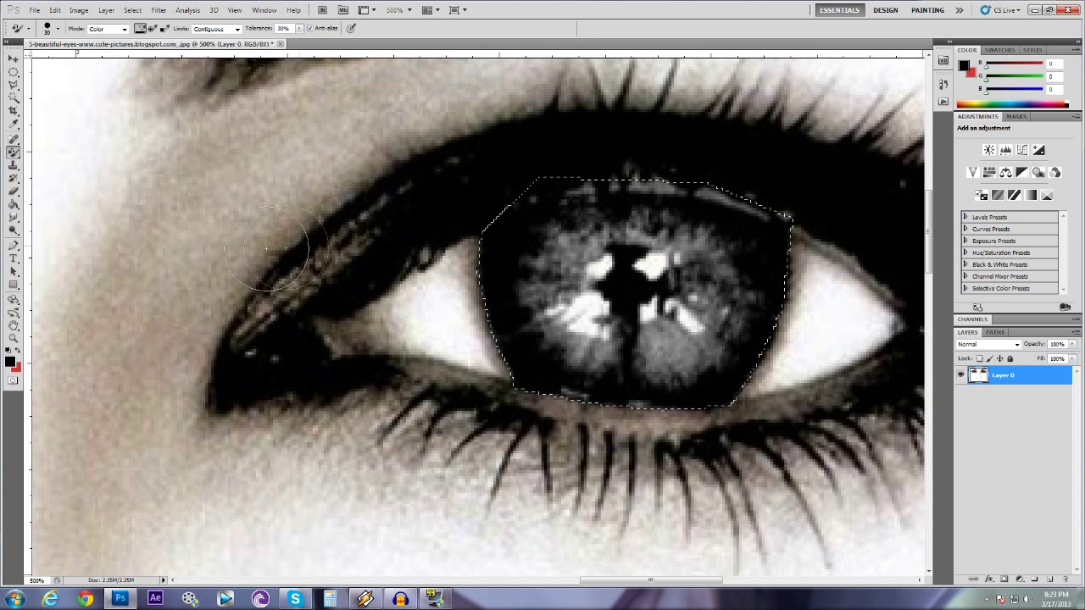
Deselect the iris and shrink the Photoshop window.
click(14, 83)
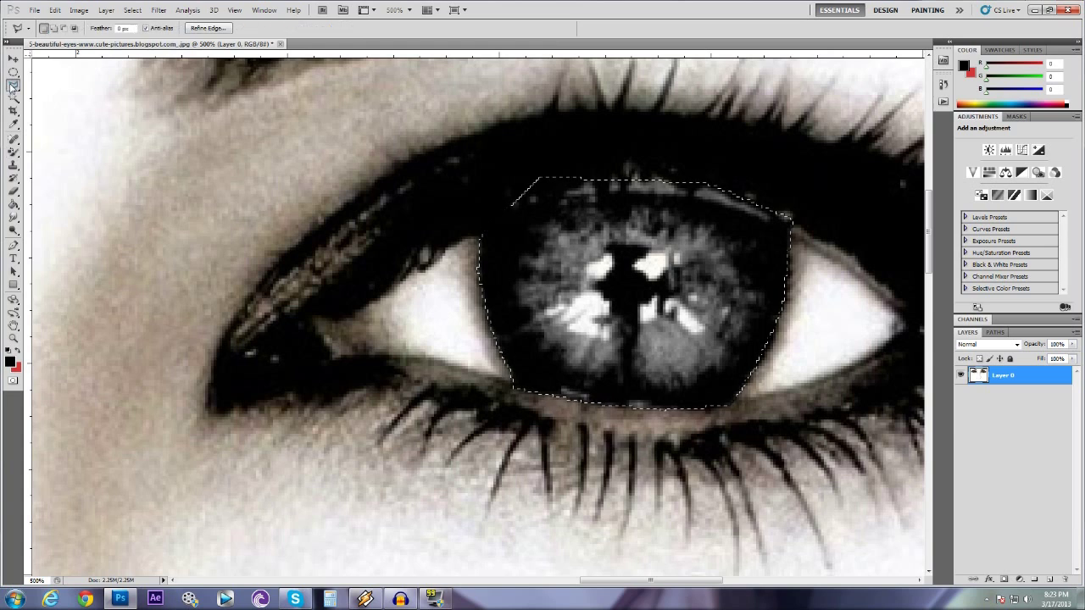
right_click(611, 234)
click(648, 242)
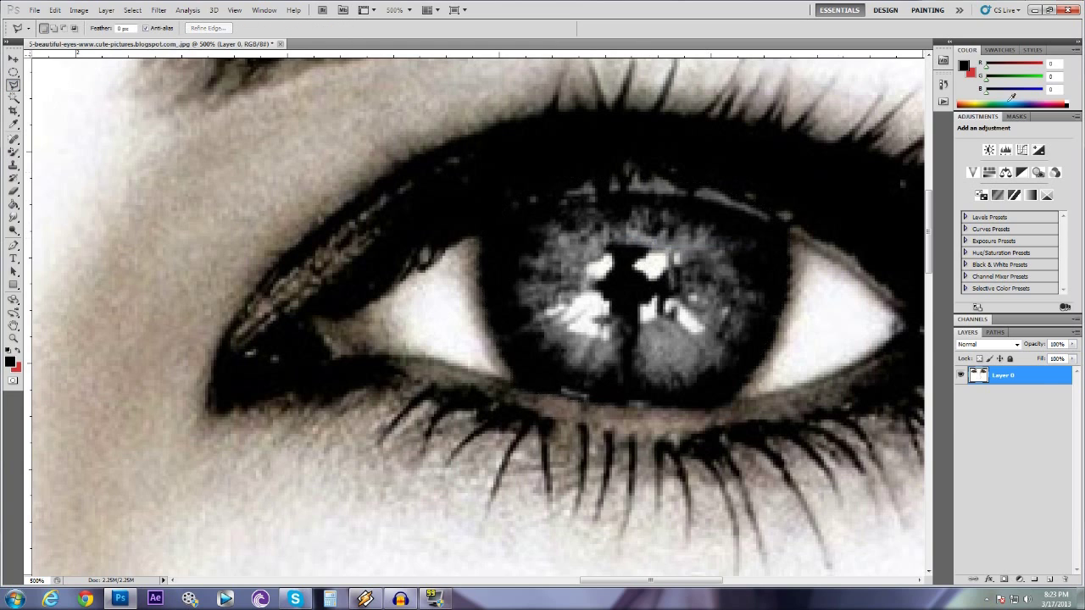
click(1048, 10)
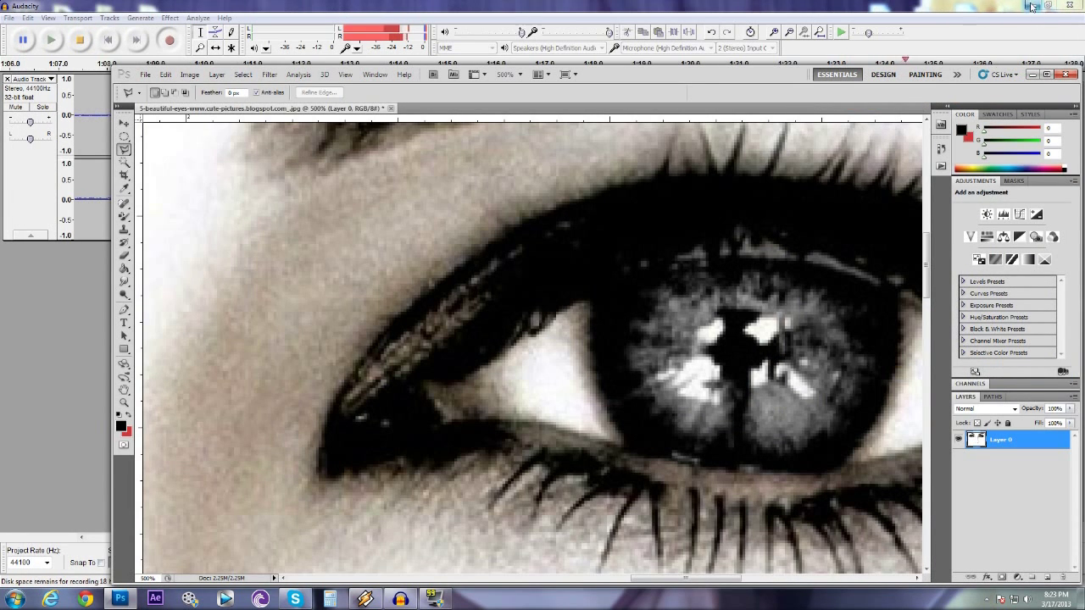
Minimize Audacity, open New folder on the desktop, and drag sage mode.png onto the eye photo.
click(1032, 6)
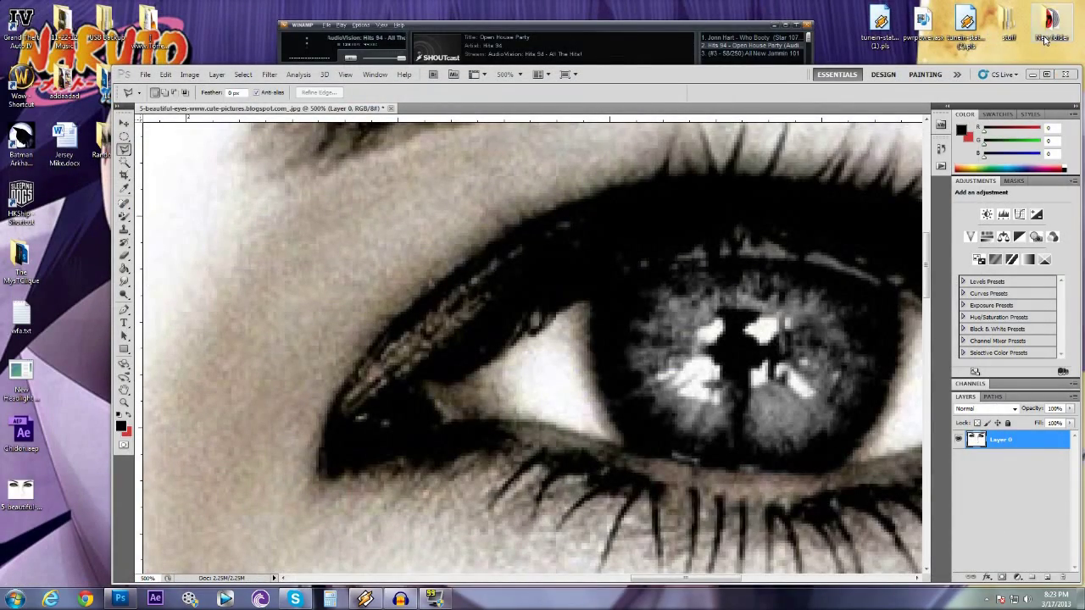
double_click(1046, 40)
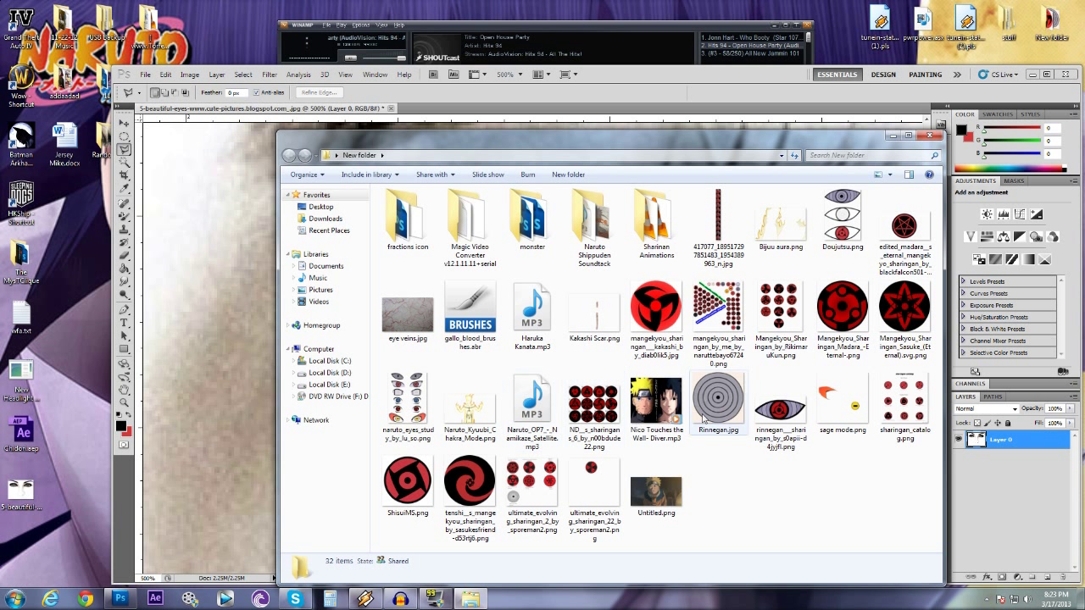
drag(858, 415, 233, 348)
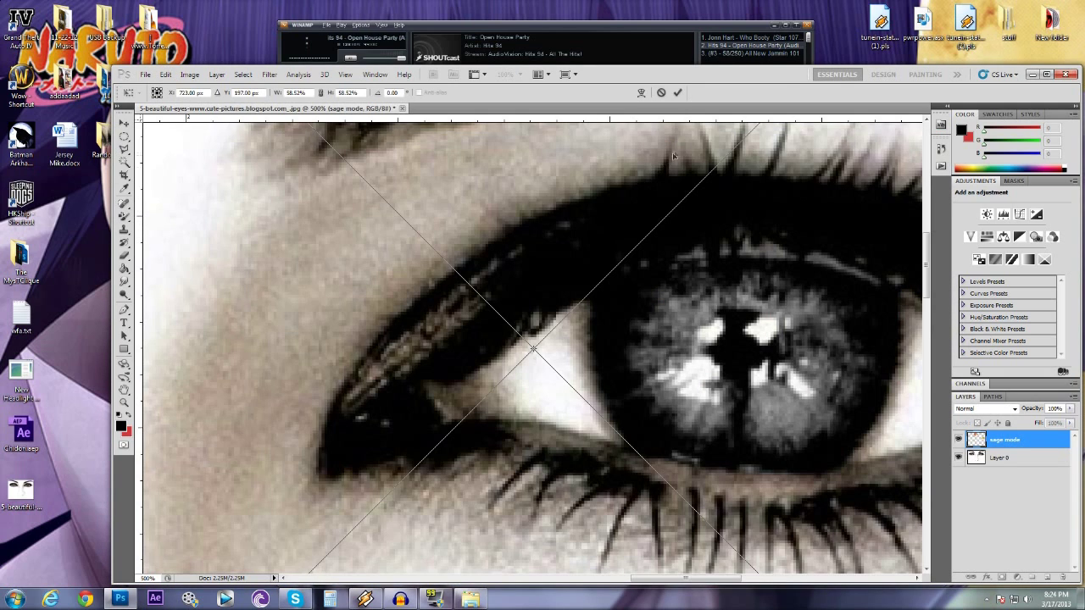
Commit the placed sage mode image and zoom out to show the eye, yellow circle and orange marking.
double_click(670, 77)
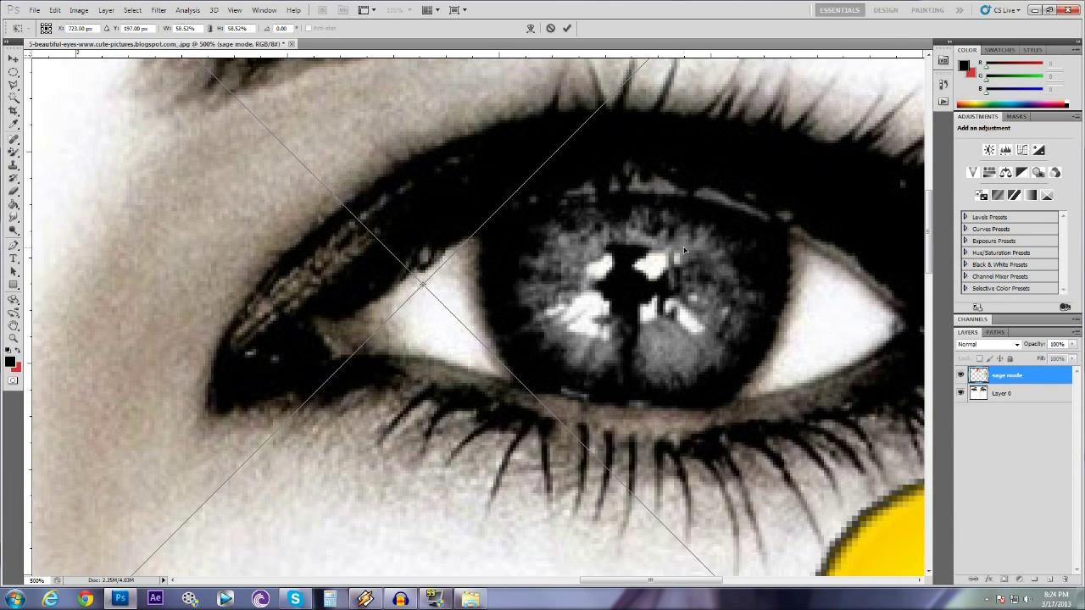
key(Return)
click(13, 340)
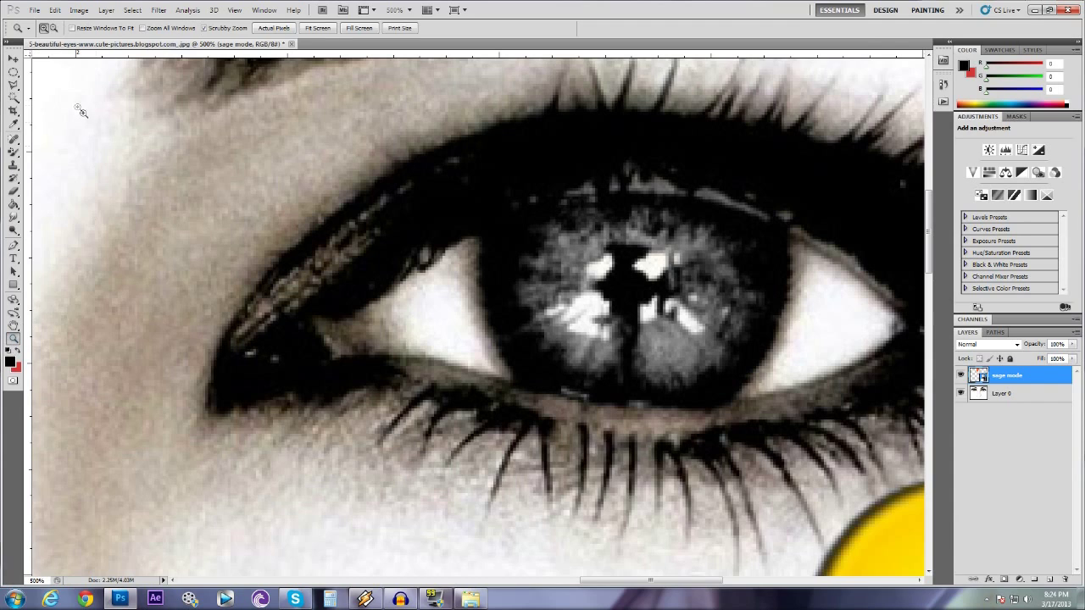
click(231, 171)
click(227, 168)
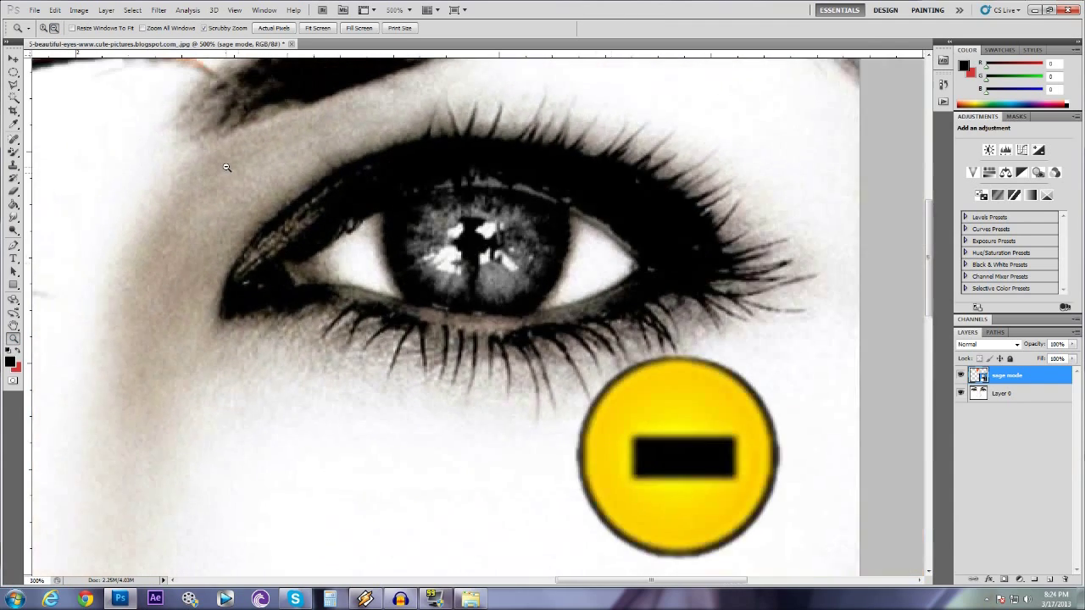
click(226, 167)
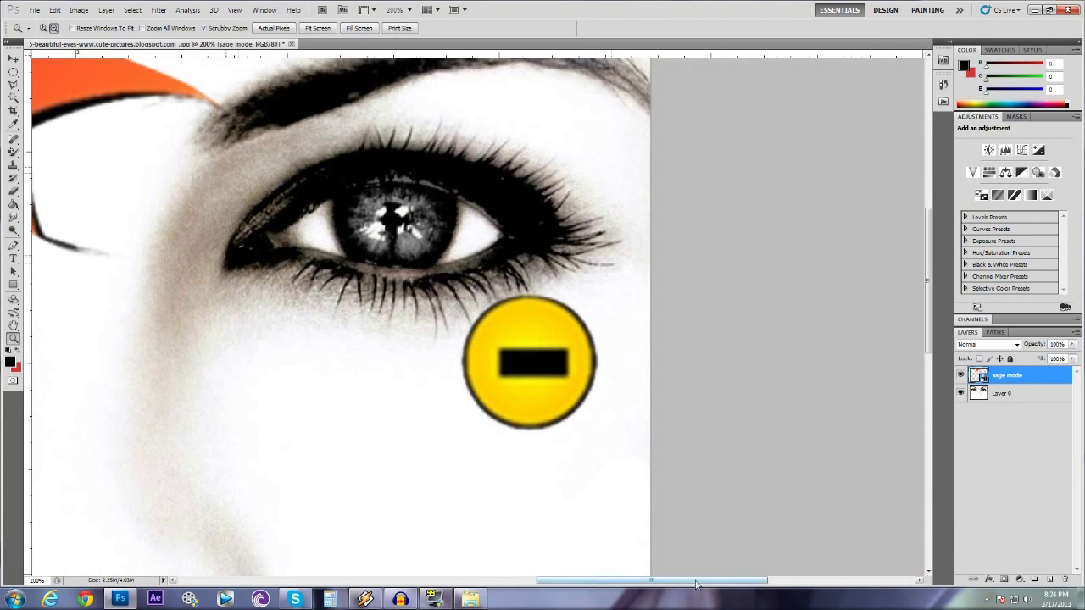
drag(695, 585, 647, 585)
scroll(526, 345, up, 1)
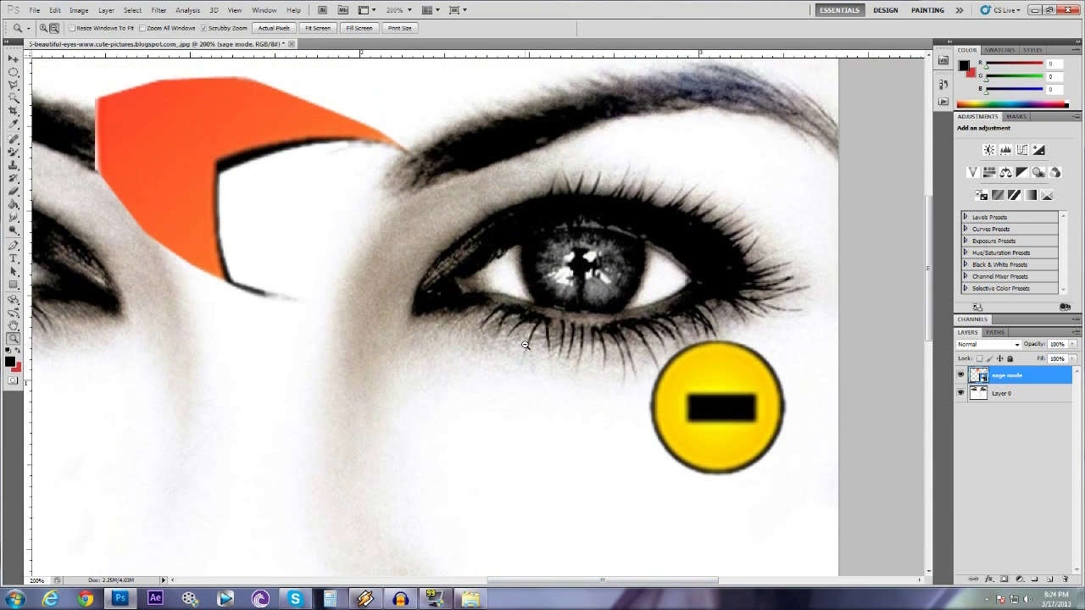
click(14, 71)
Try an oval selection around the yellow circle, then rasterize the sage mode layer.
click(14, 75)
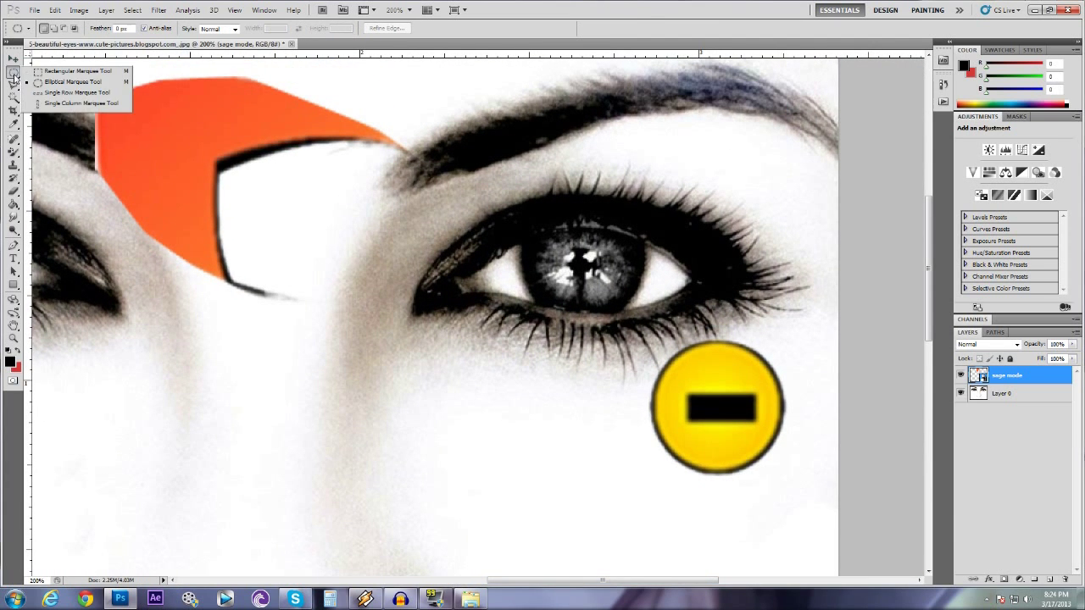
click(13, 58)
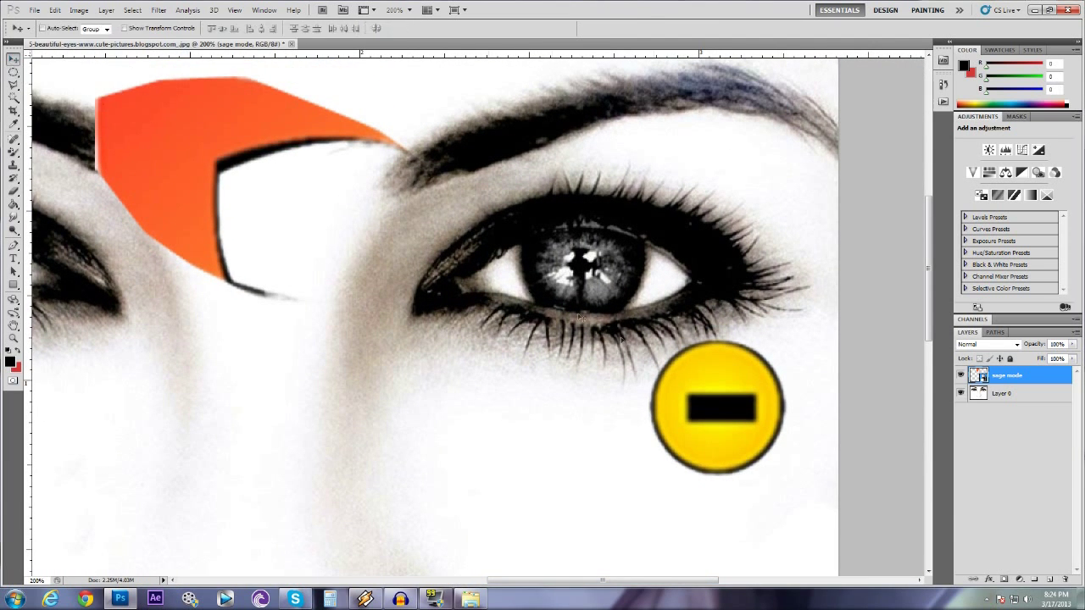
click(14, 71)
drag(786, 359, 581, 534)
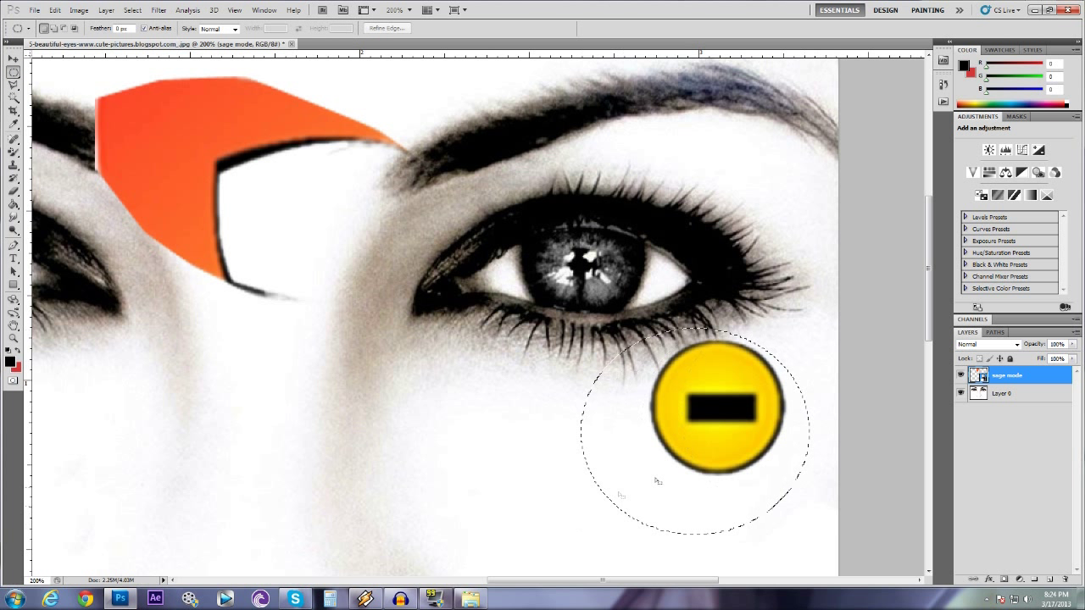
right_click(756, 185)
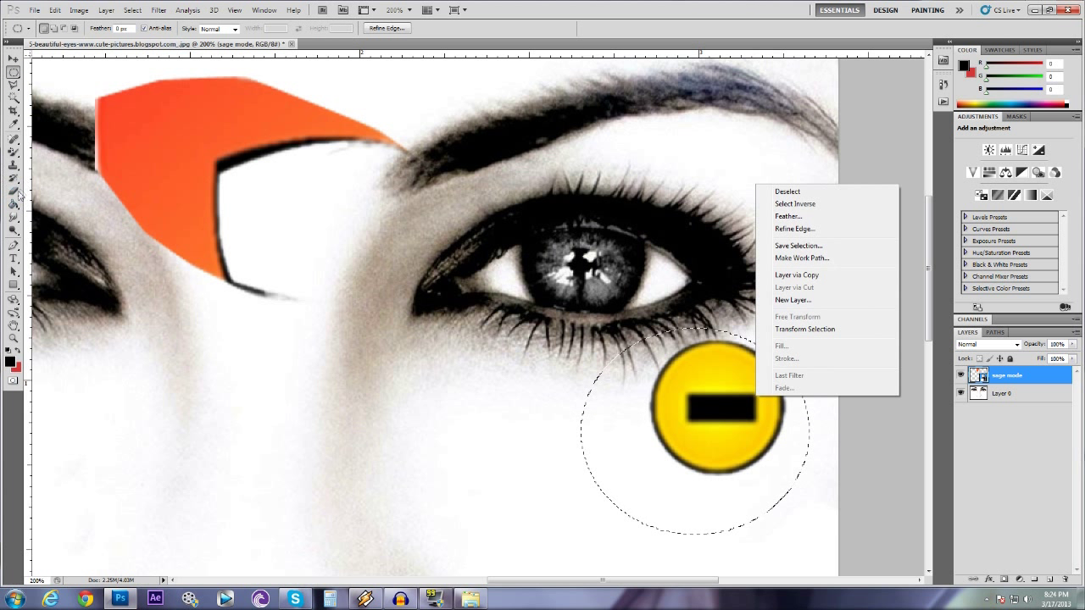
key(Escape)
click(575, 370)
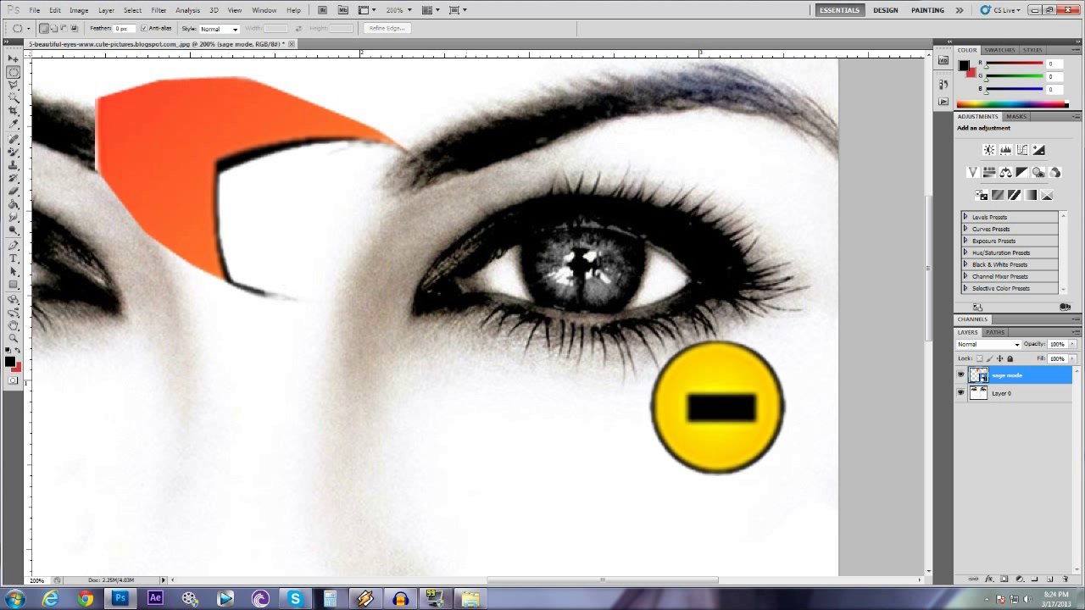
click(14, 192)
click(654, 395)
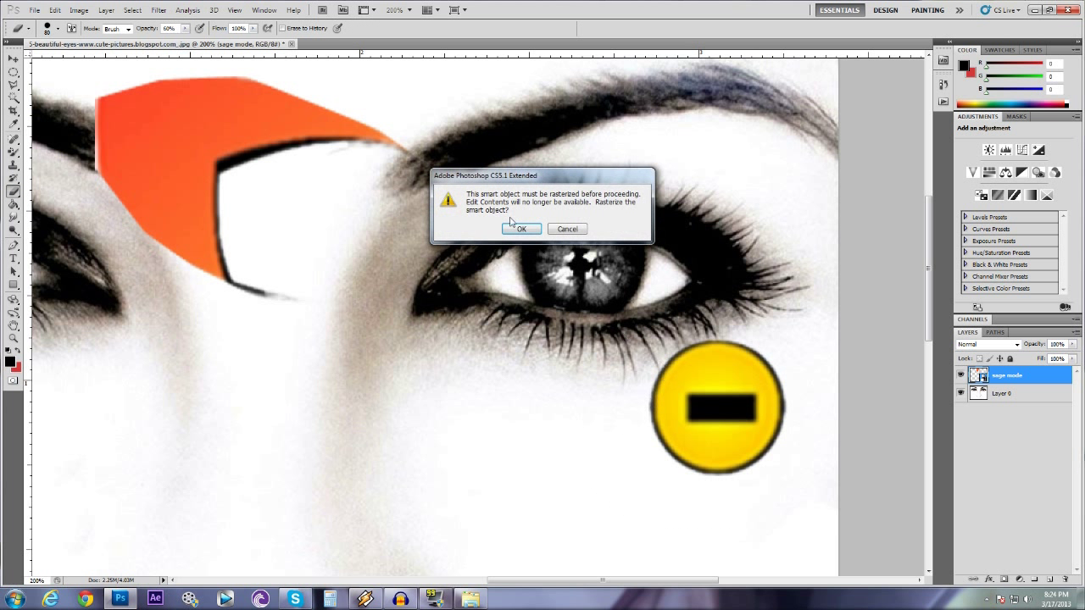
click(515, 229)
Cut the yellow icon onto its own Layer 1 and hide the sage mode layer.
click(13, 71)
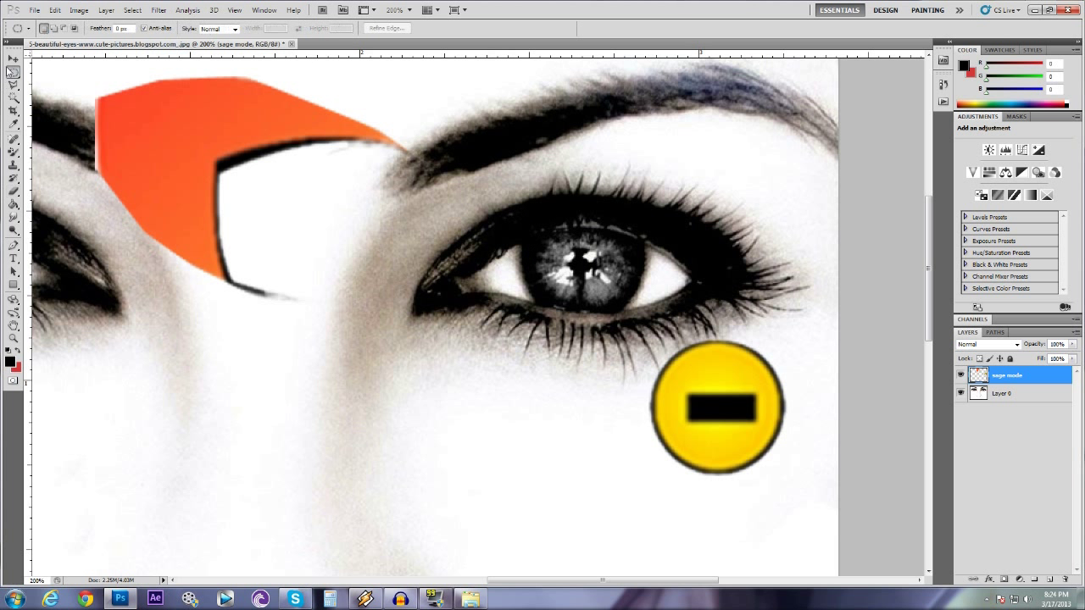
drag(691, 450, 618, 490)
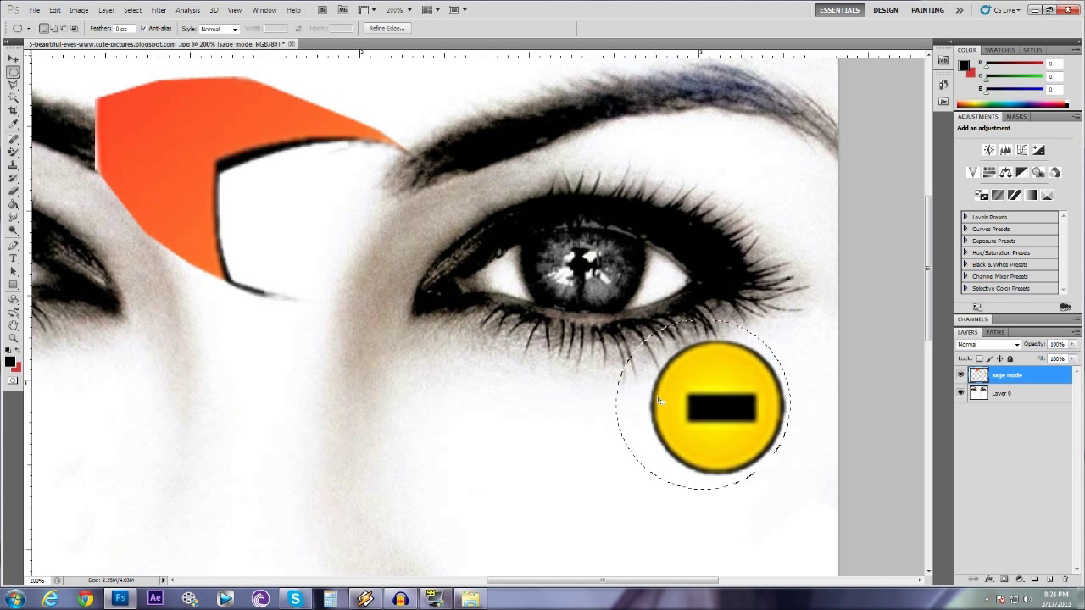
right_click(661, 179)
click(750, 285)
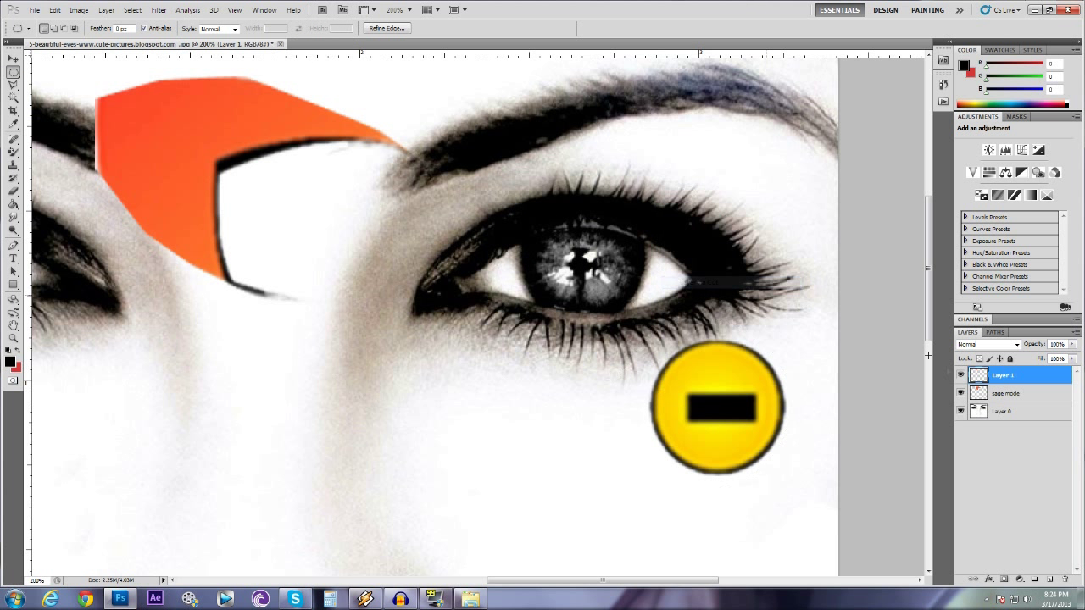
click(961, 393)
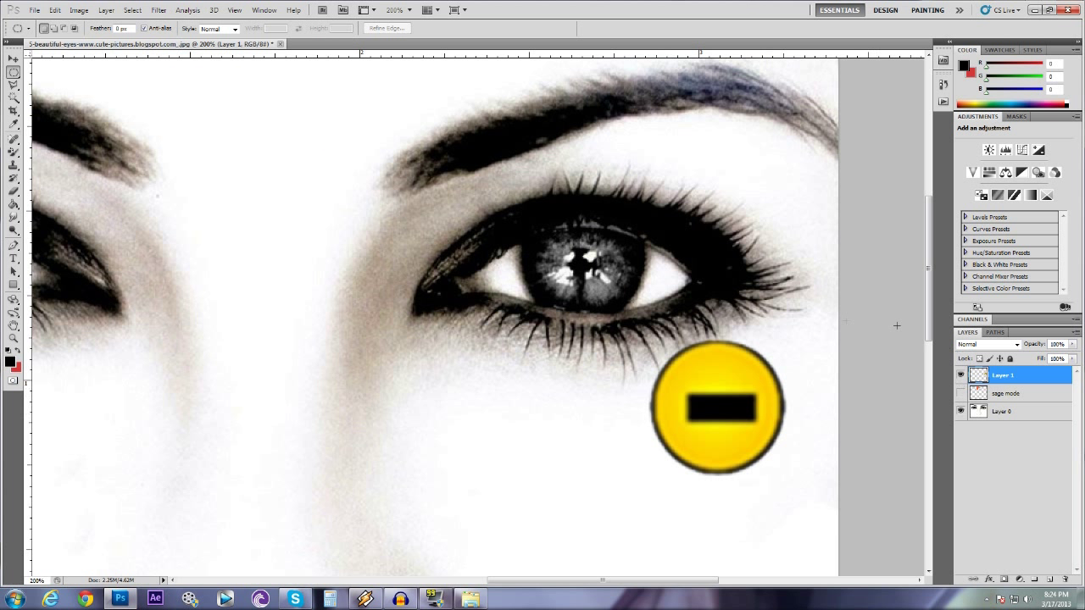
Move the yellow icon onto the iris, zoom to 400%, and scale it to cover the iris.
key(ctrl+t)
drag(695, 379, 536, 245)
key(Return)
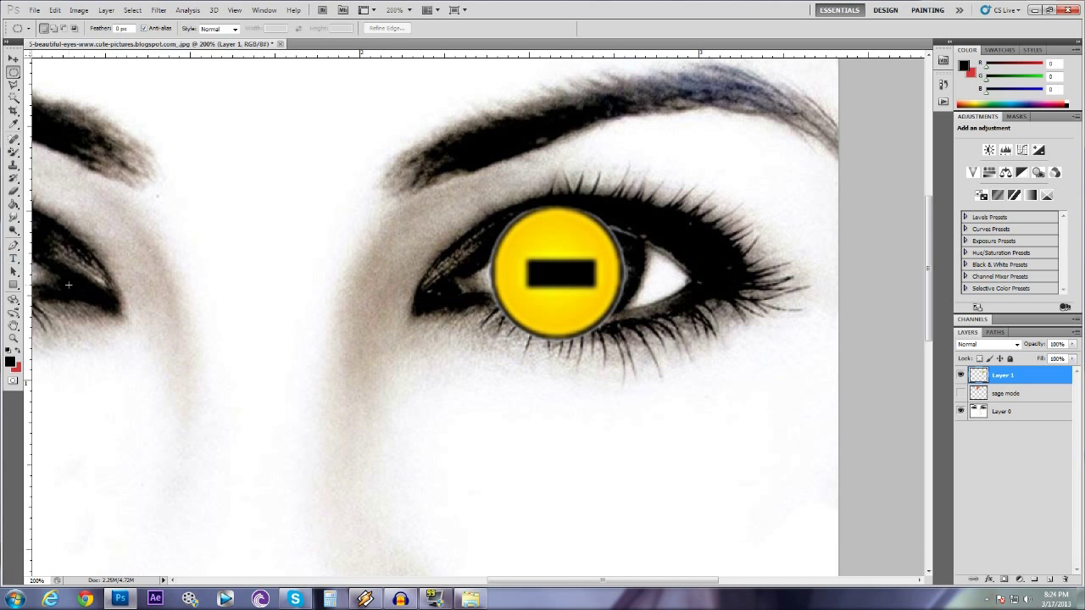
click(17, 338)
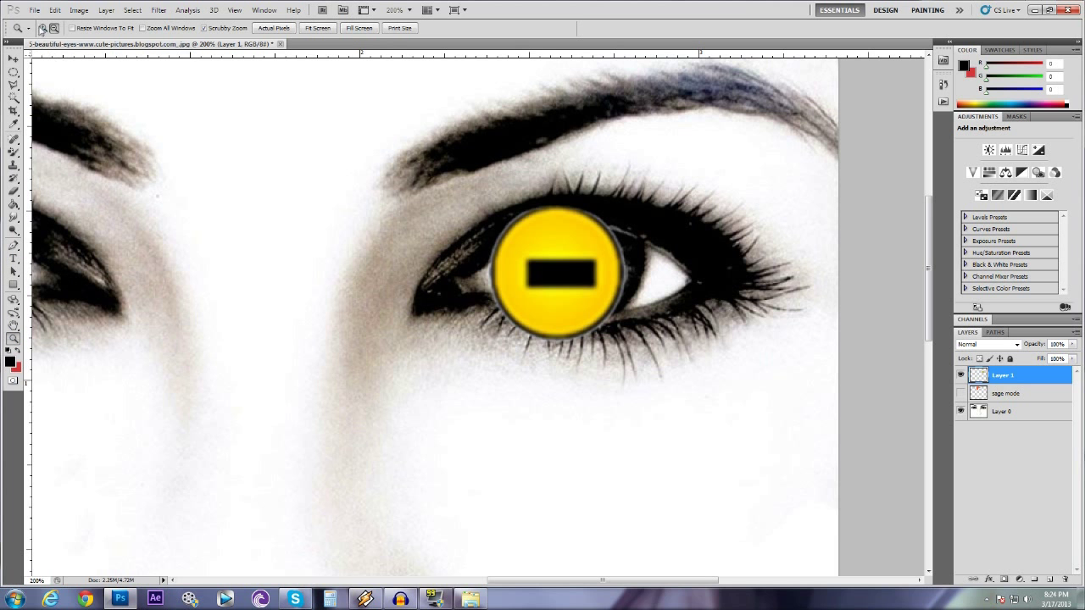
drag(509, 247, 696, 266)
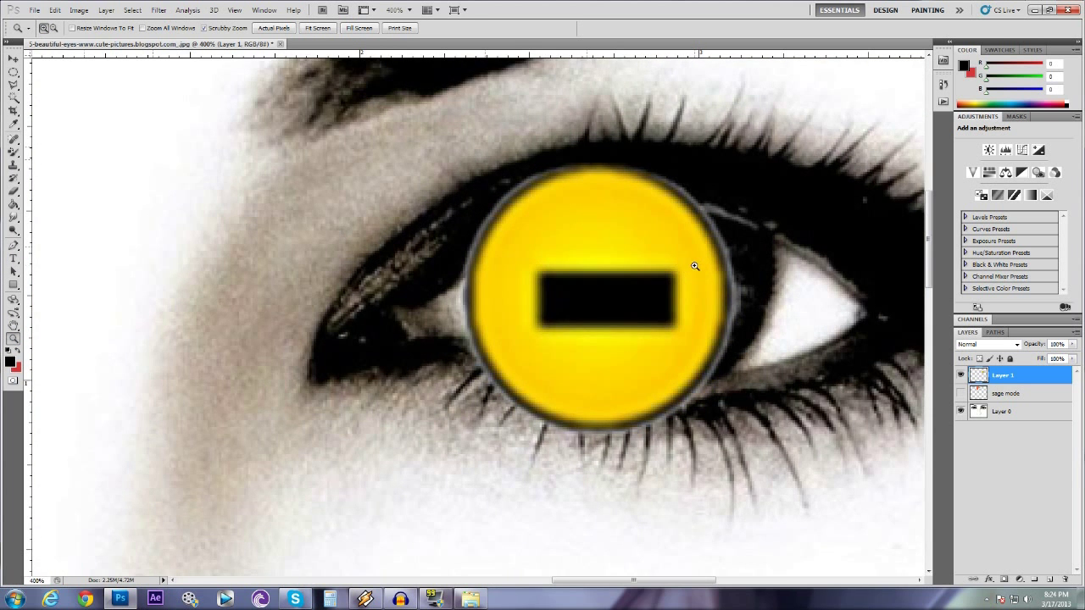
key(ctrl+t)
drag(740, 438, 689, 376)
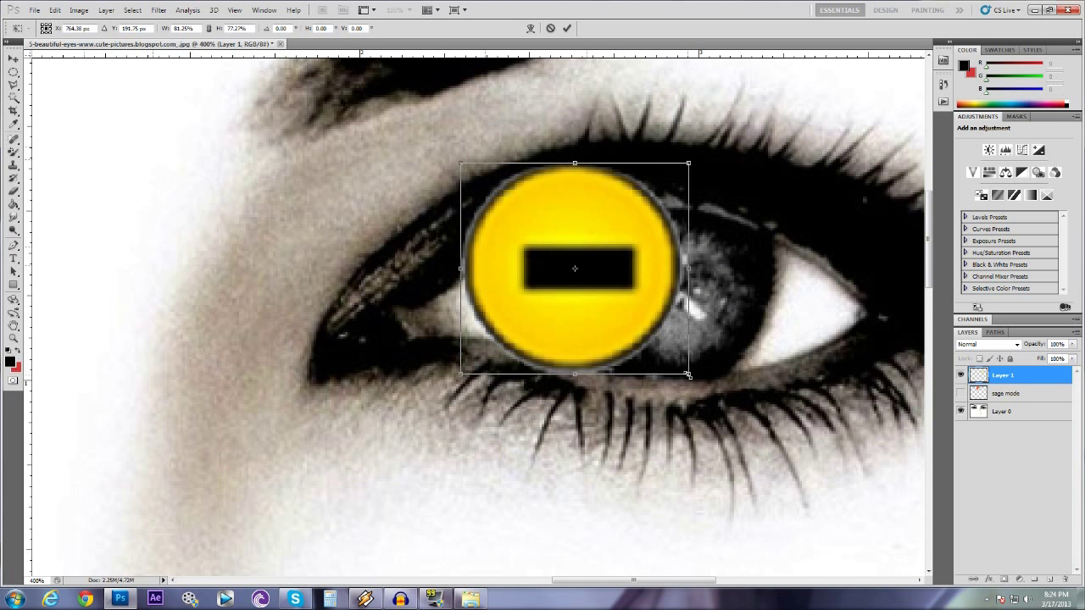
drag(601, 313, 662, 292)
drag(753, 359, 788, 396)
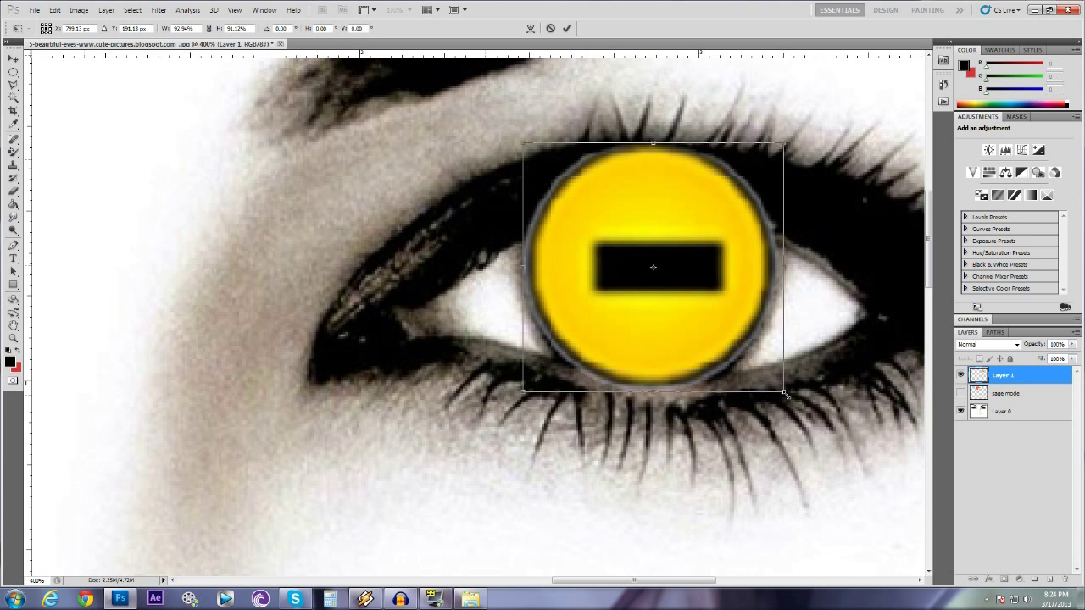
drag(712, 355, 701, 353)
key(Return)
Set Layer 1's blend mode to Overlay so the iris turns yellow.
key(z)
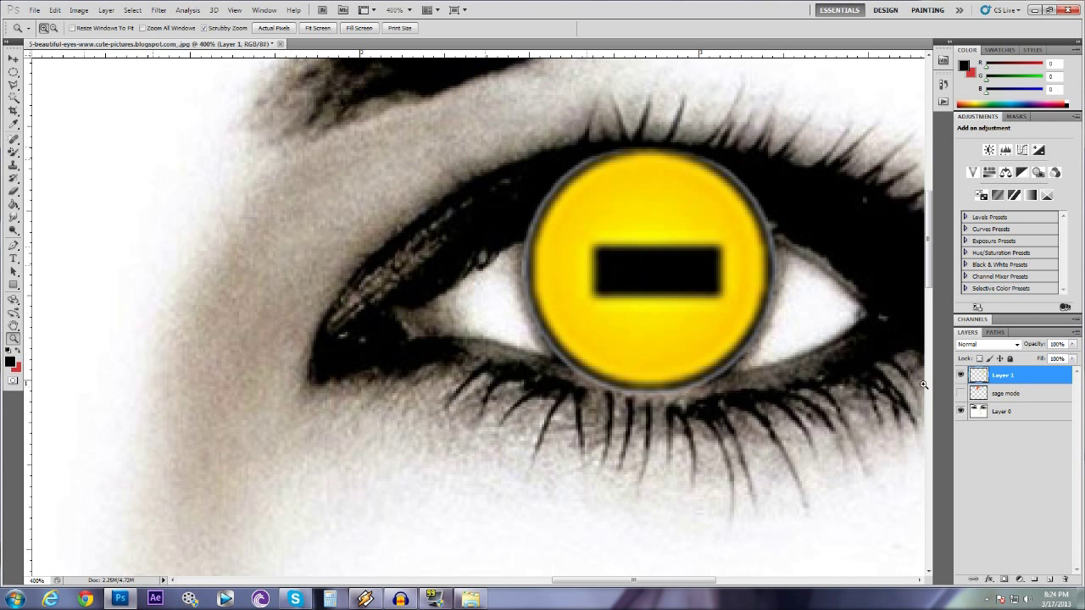
click(1007, 346)
click(1009, 345)
click(996, 343)
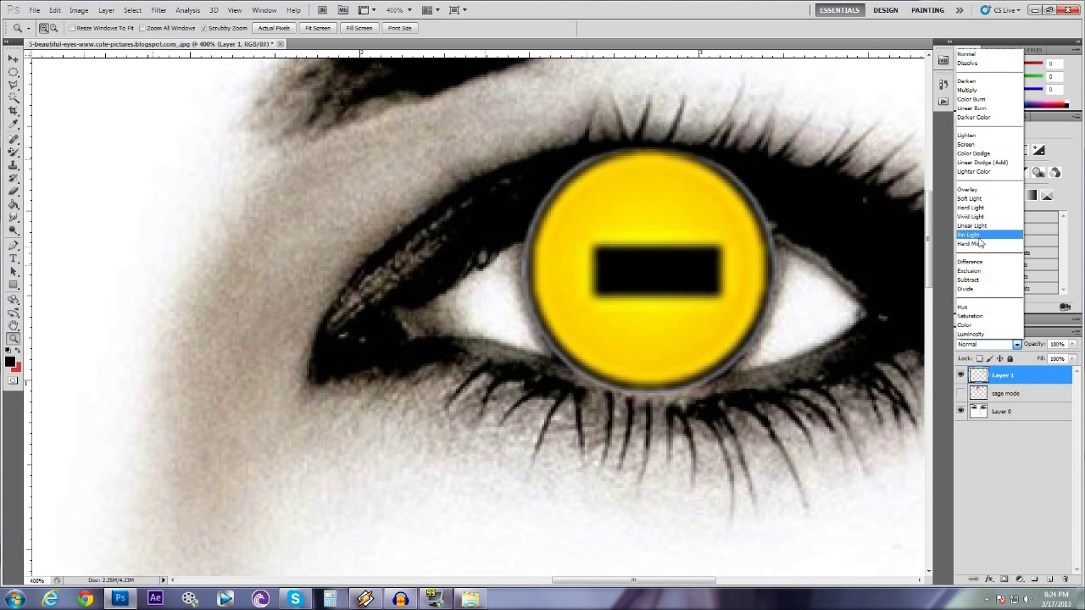
click(977, 194)
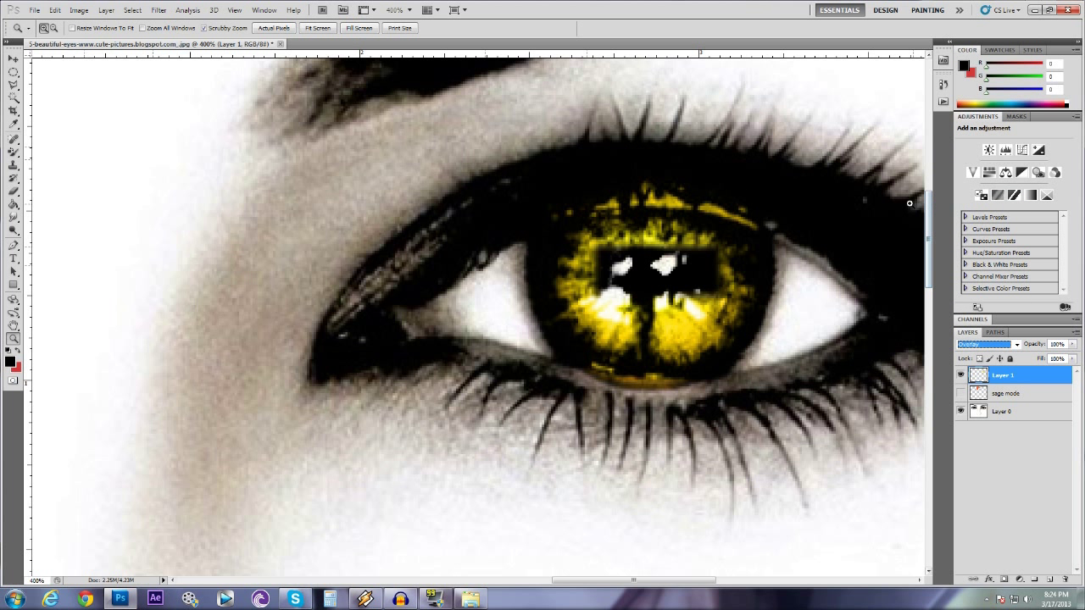
Draw trial Polygonal Lasso selections above the iris, then discard them.
click(13, 84)
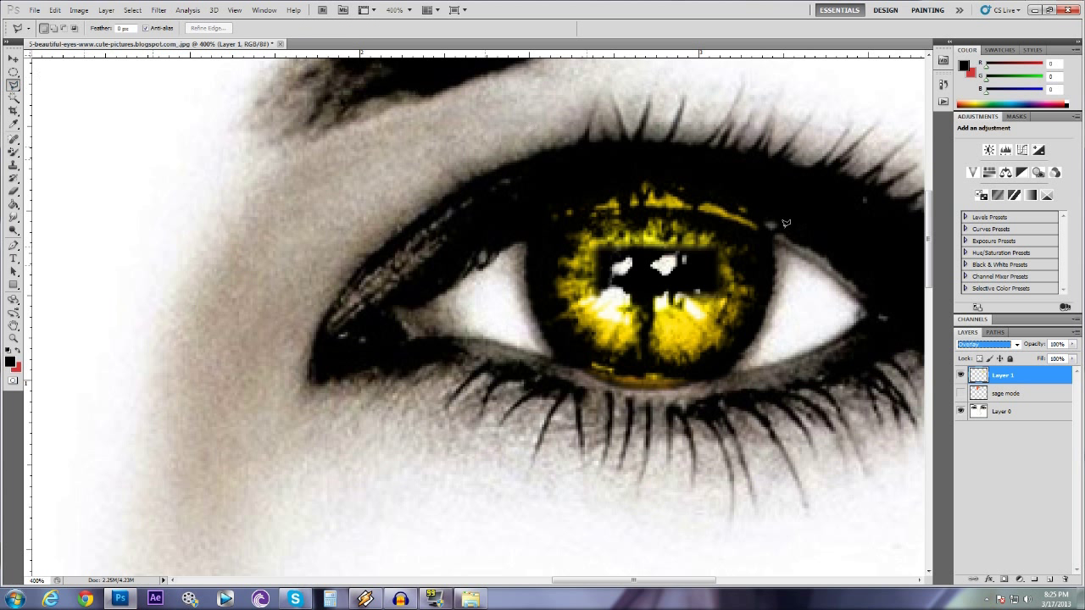
click(778, 223)
click(739, 203)
click(478, 176)
click(644, 133)
click(834, 208)
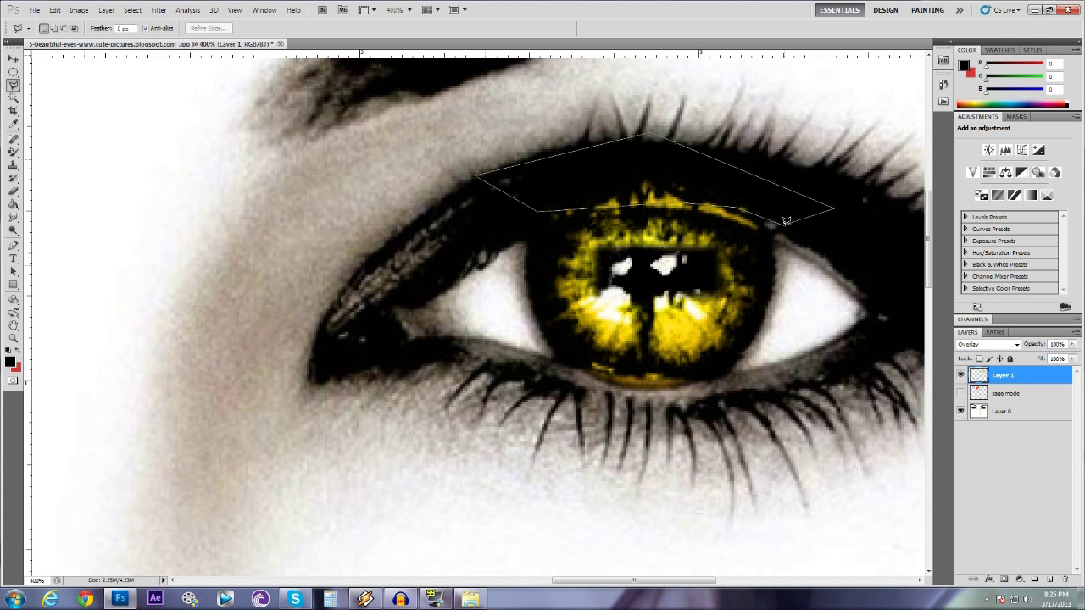
double_click(786, 221)
right_click(753, 192)
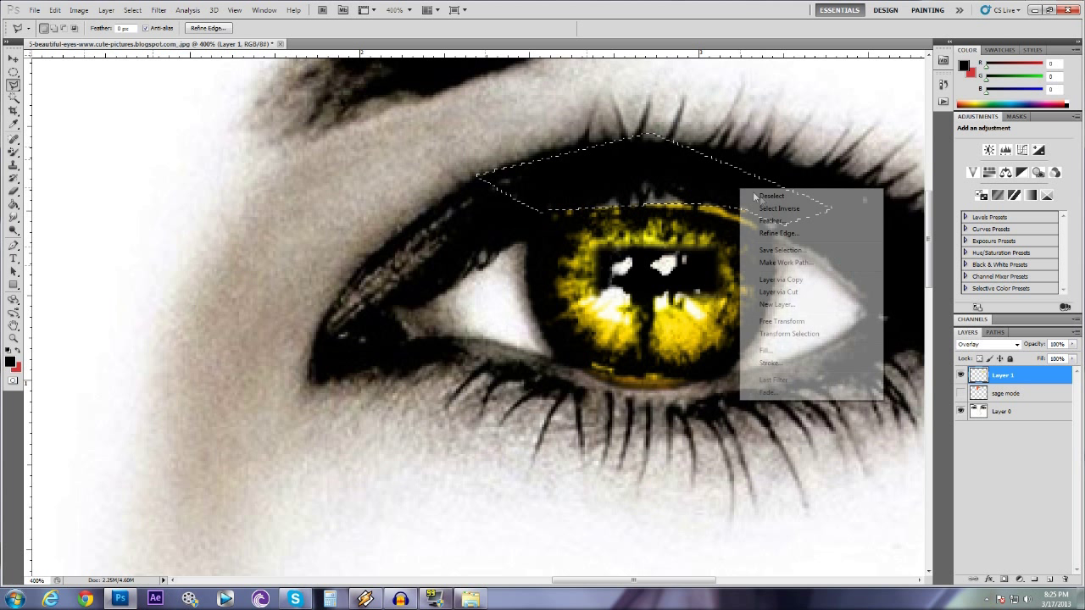
click(756, 196)
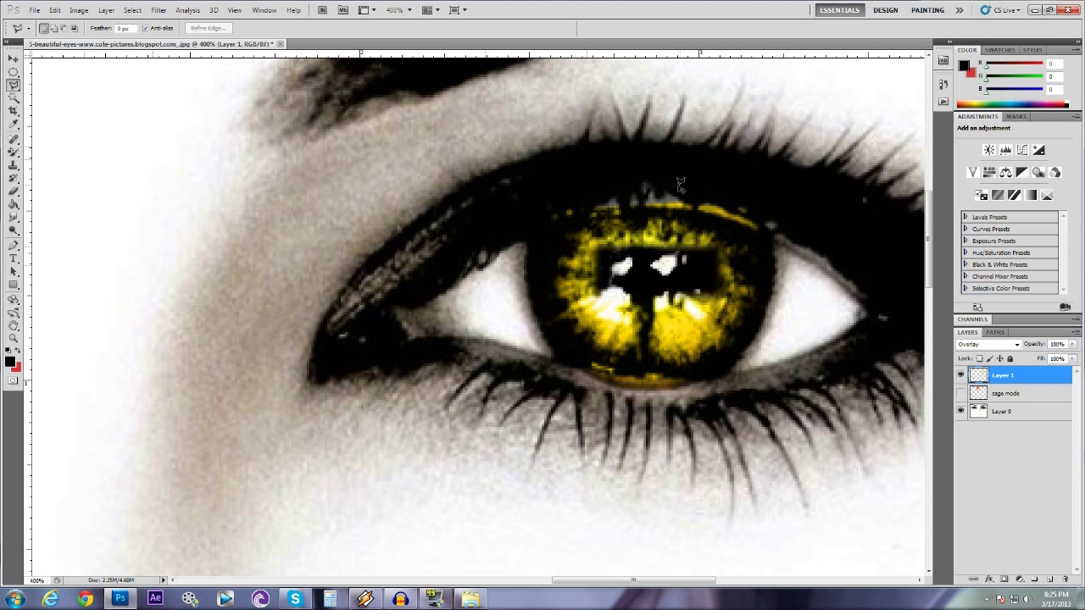
key(ctrl+z)
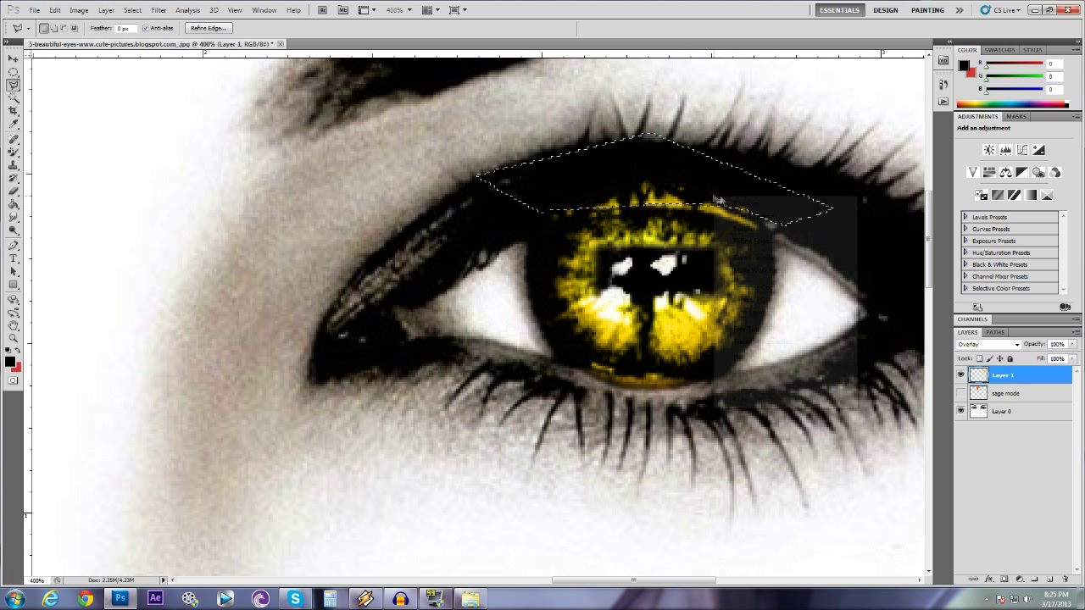
right_click(716, 200)
click(750, 202)
Try further selections along the top and bottom of the iris, discard them, and bring up Layer 1's context menu.
click(781, 206)
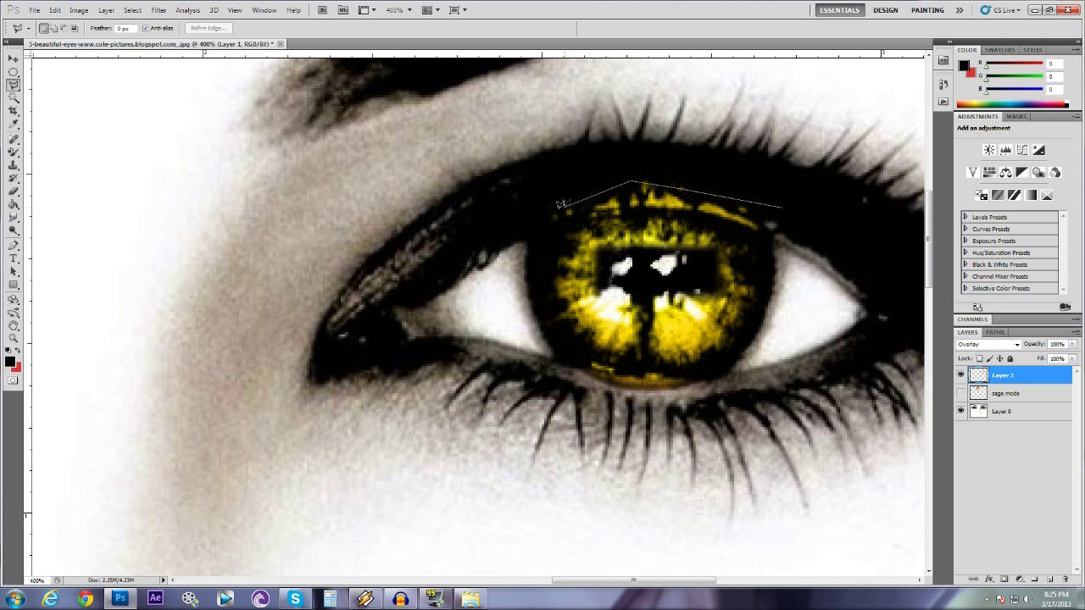
click(545, 167)
click(788, 181)
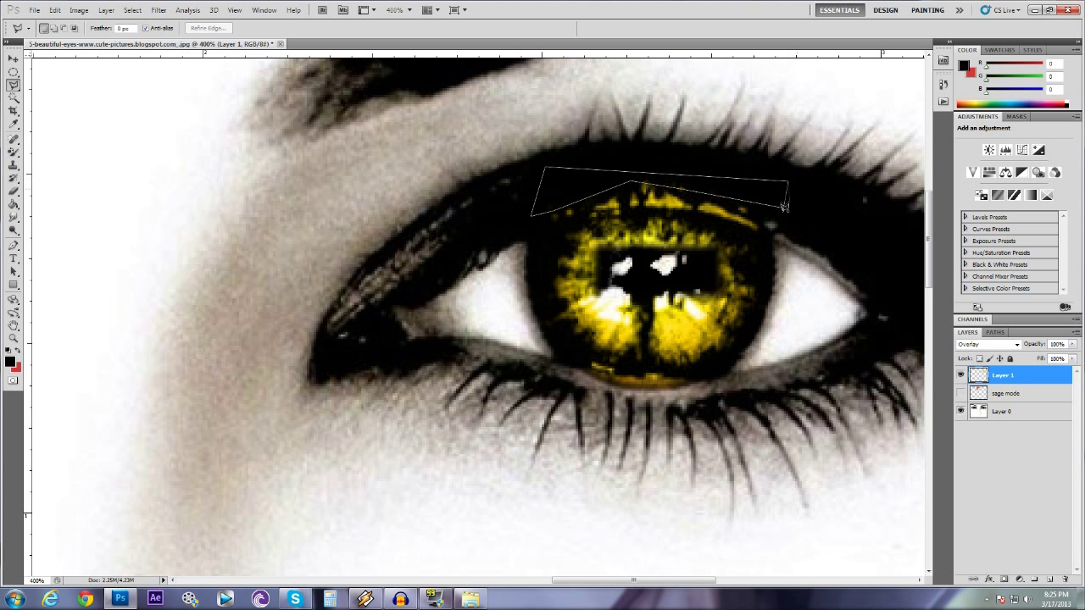
click(785, 203)
right_click(751, 188)
click(763, 193)
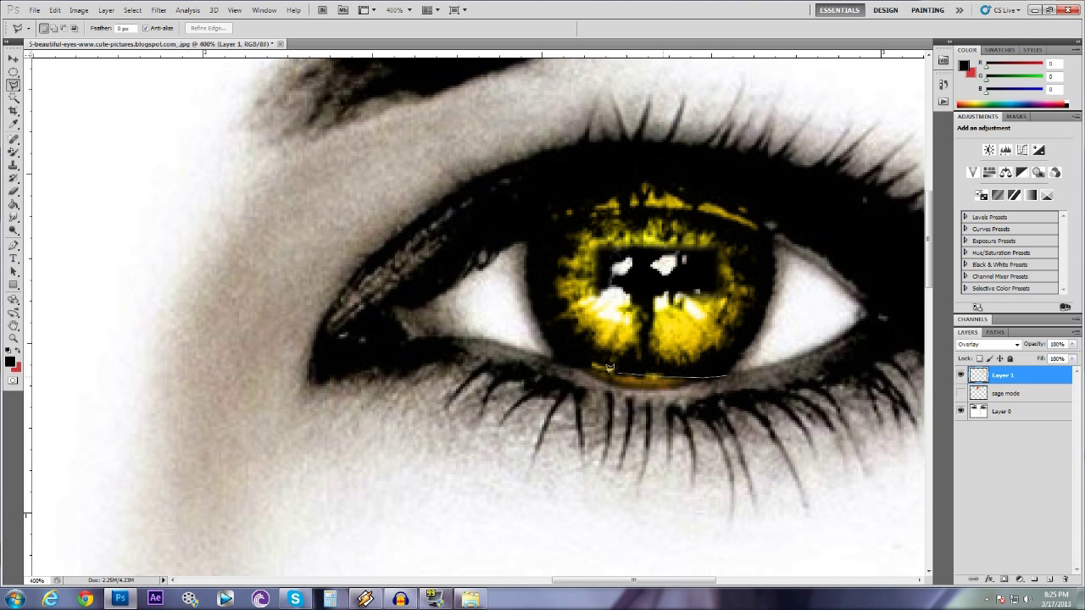
drag(598, 367, 556, 360)
click(731, 422)
click(728, 371)
right_click(679, 387)
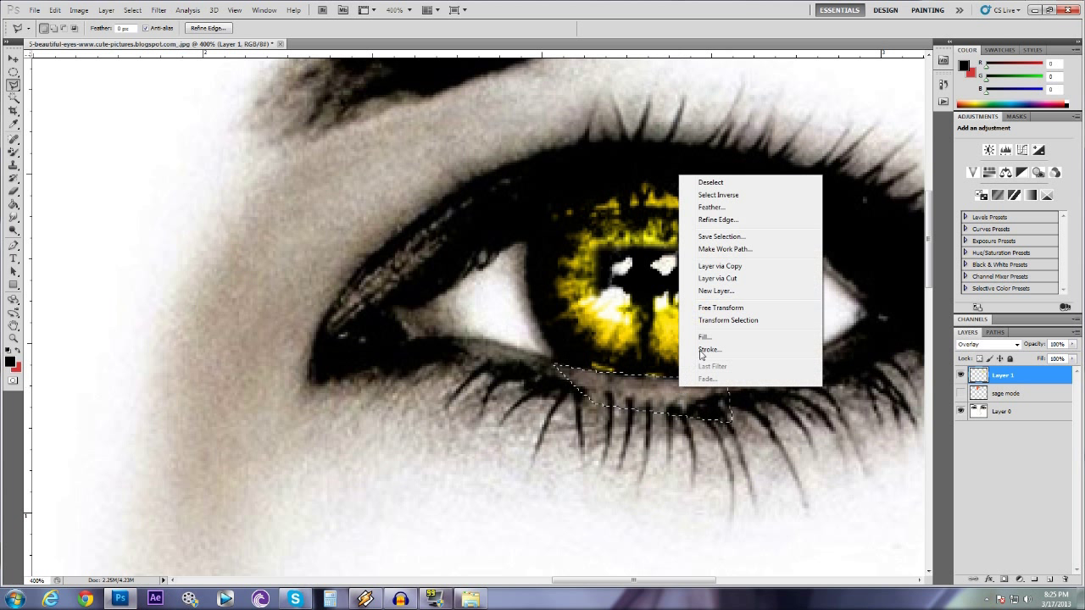
click(716, 182)
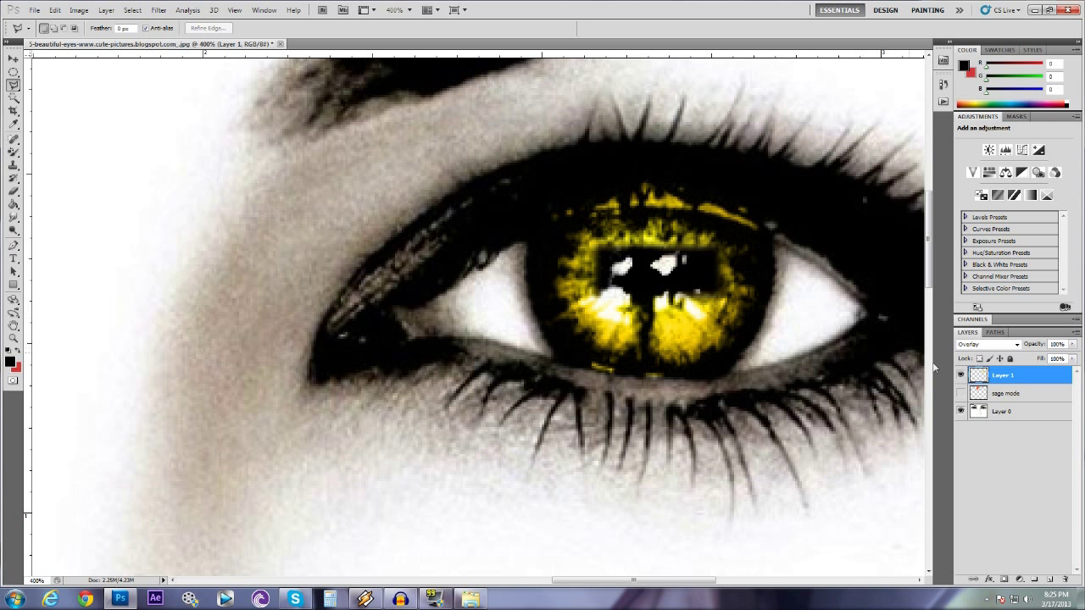
right_click(1010, 375)
Duplicate Layer 1 as 'Layer 1 copy' and zoom out to 100% to show the whole face.
click(1017, 142)
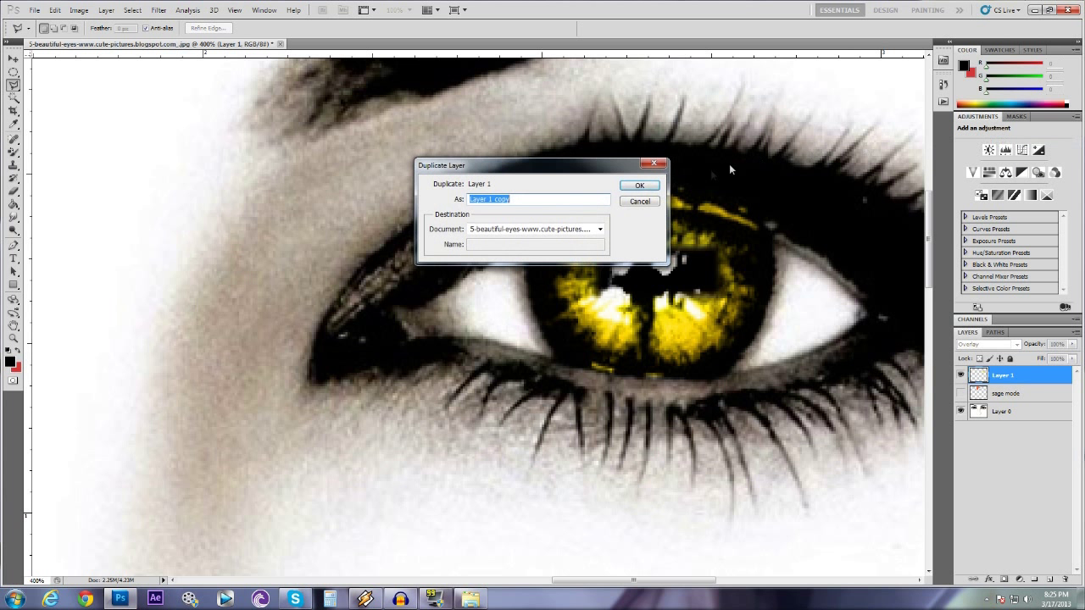
click(638, 185)
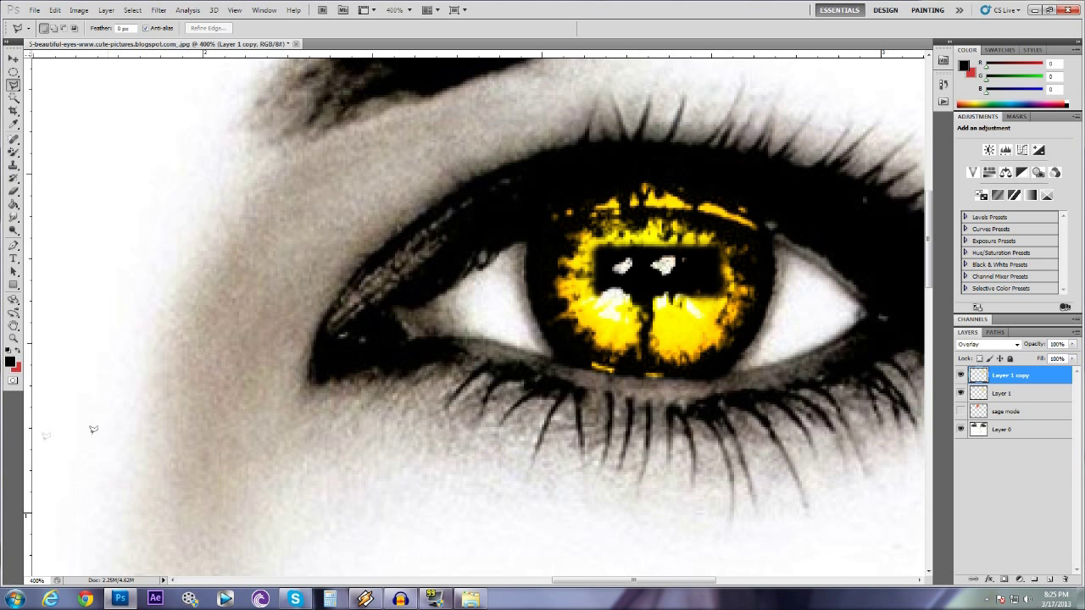
click(13, 339)
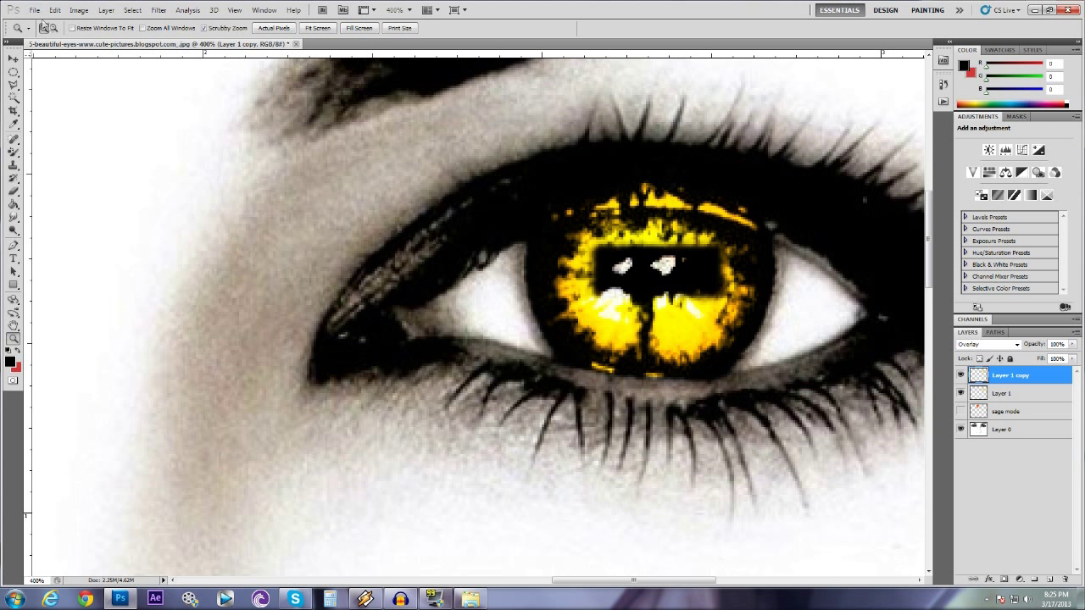
click(52, 28)
click(218, 144)
click(218, 165)
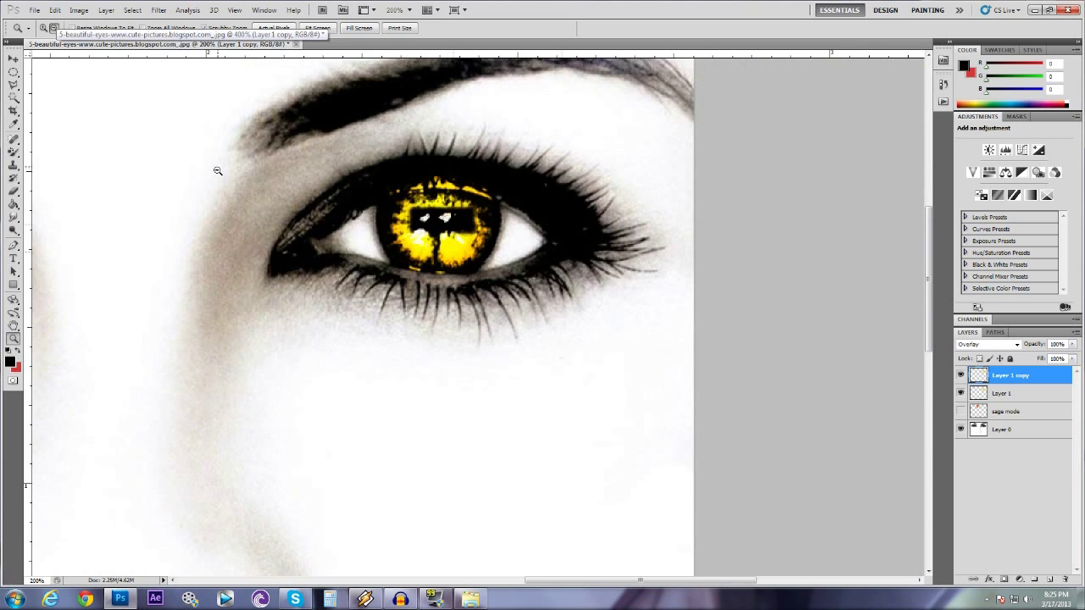
click(218, 172)
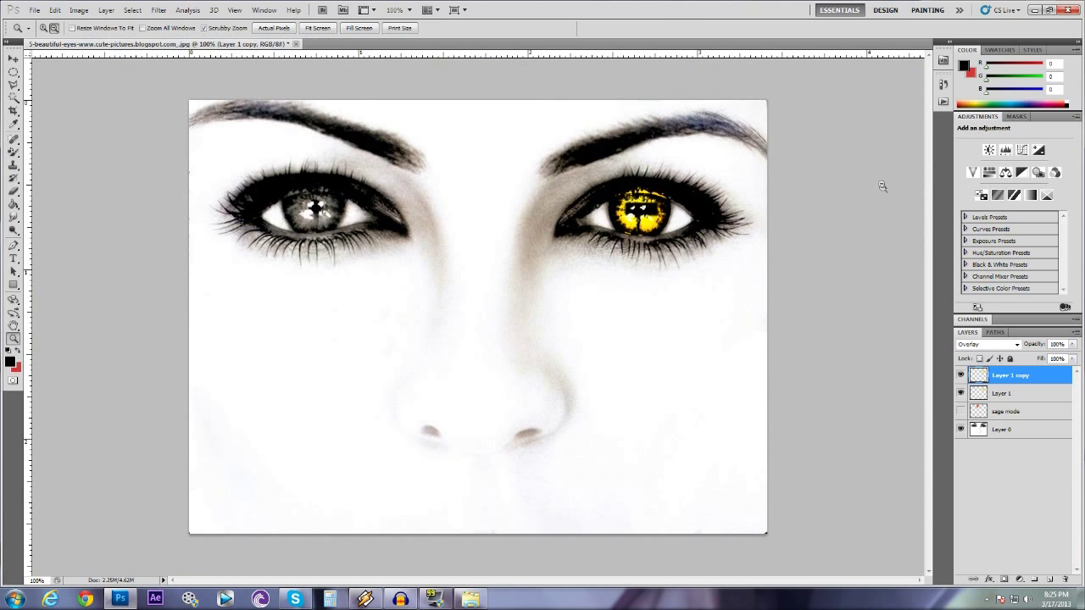
Show the sage mode layer and erase its stray orange pixels over the left eyebrow.
click(963, 412)
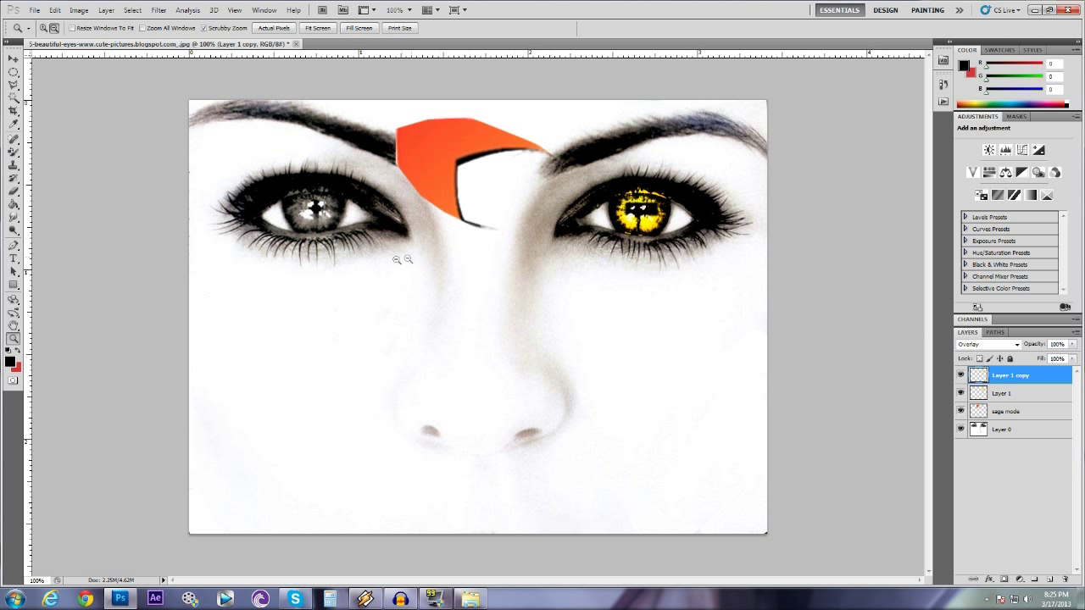
click(13, 85)
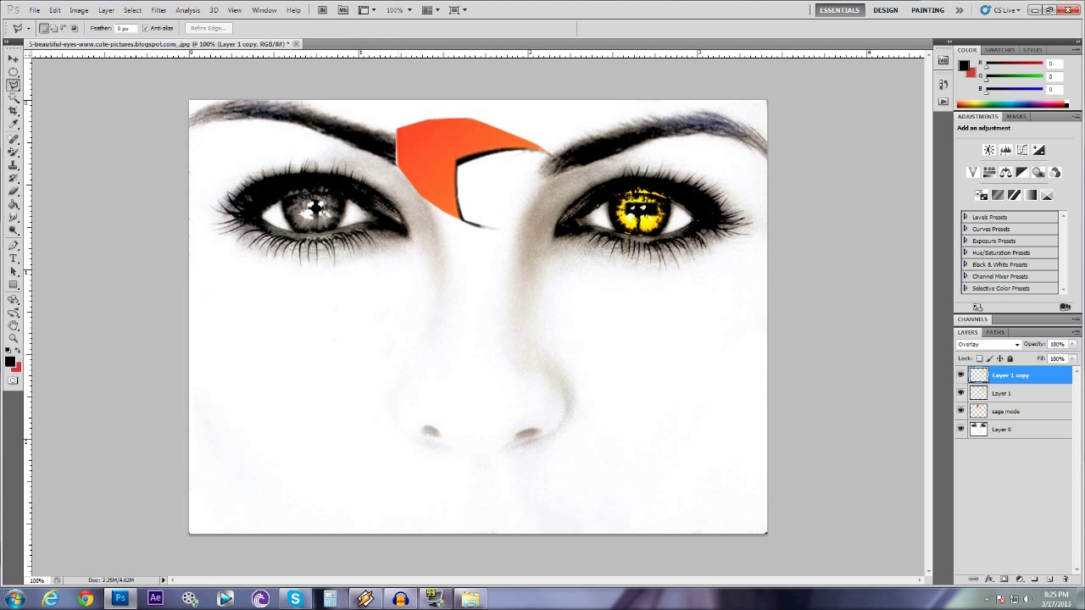
click(398, 119)
click(307, 165)
click(386, 250)
double_click(397, 180)
right_click(365, 151)
key(Escape)
click(1007, 411)
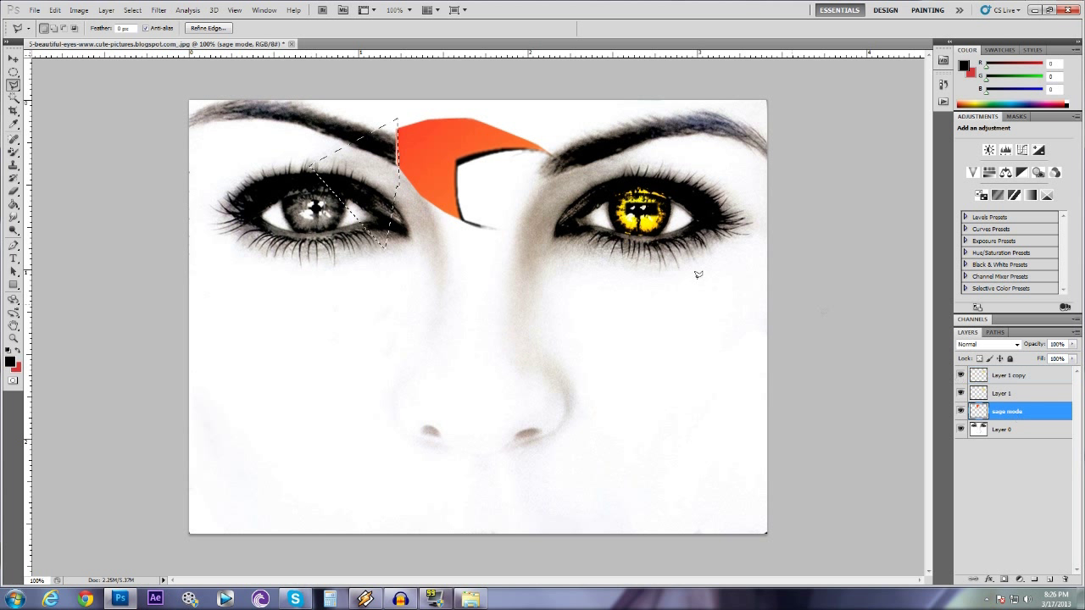
click(14, 191)
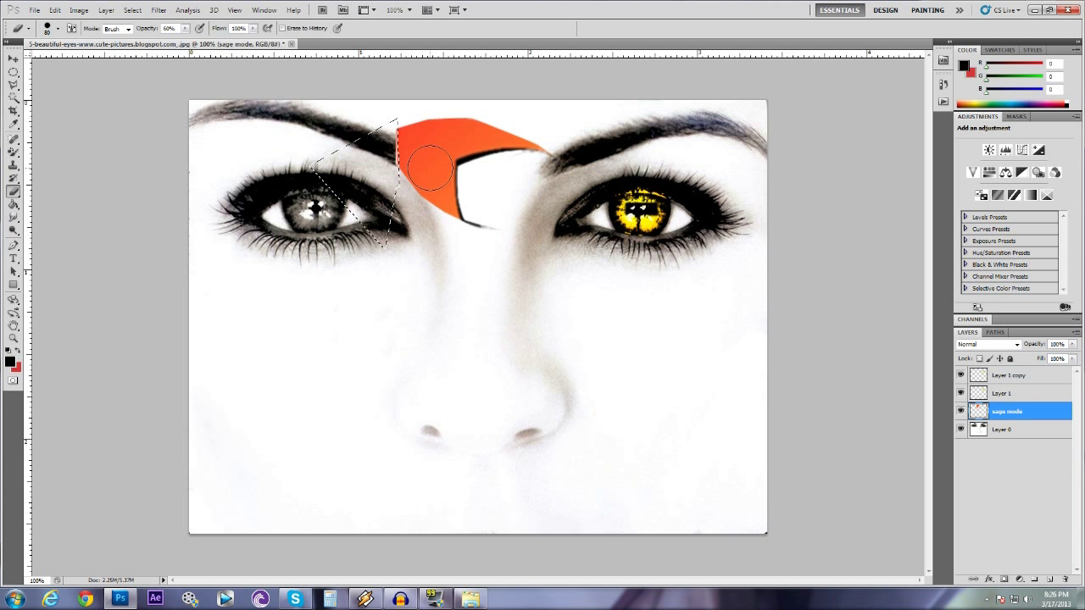
drag(369, 161, 347, 191)
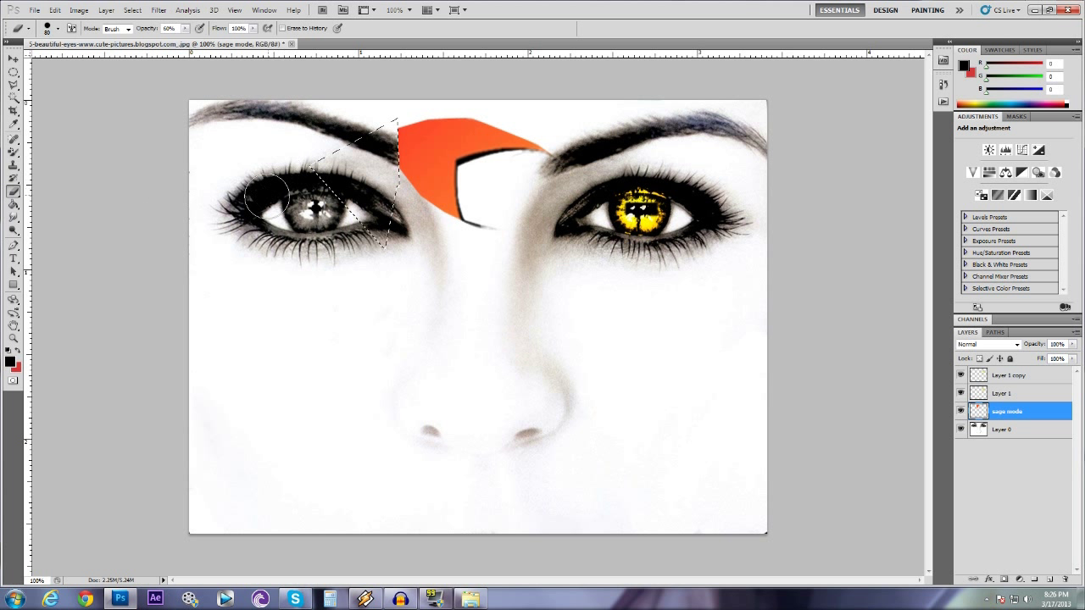
click(14, 85)
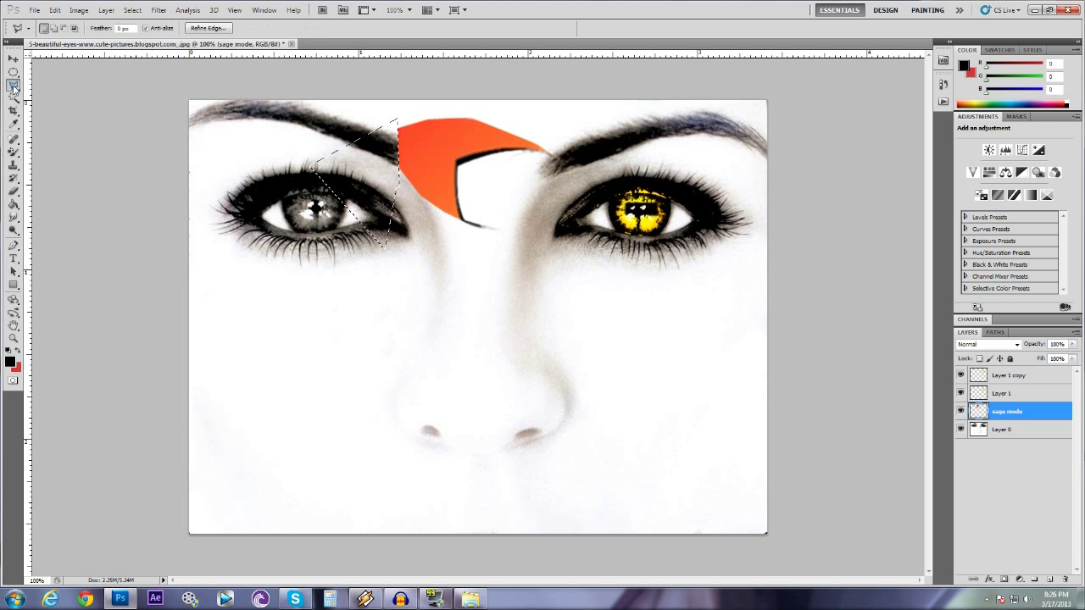
right_click(395, 181)
click(413, 189)
Rotate the orange sage-mode shape about 140° and move it to frame the eye's outer corner.
key(ctrl+t)
mouse_move(503, 122)
mouse_down()
mouse_move(547, 168)
mouse_move(522, 221)
mouse_move(509, 222)
mouse_move(501, 193)
mouse_move(645, 209)
mouse_move(710, 244)
mouse_move(688, 241)
mouse_up()
key(Return)
key(l)
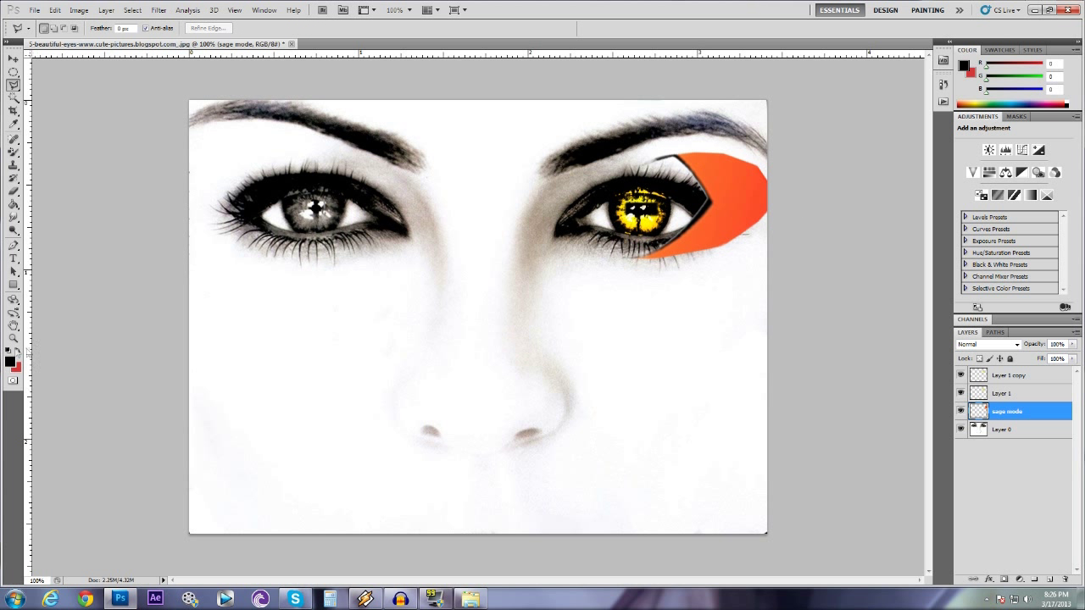
click(13, 338)
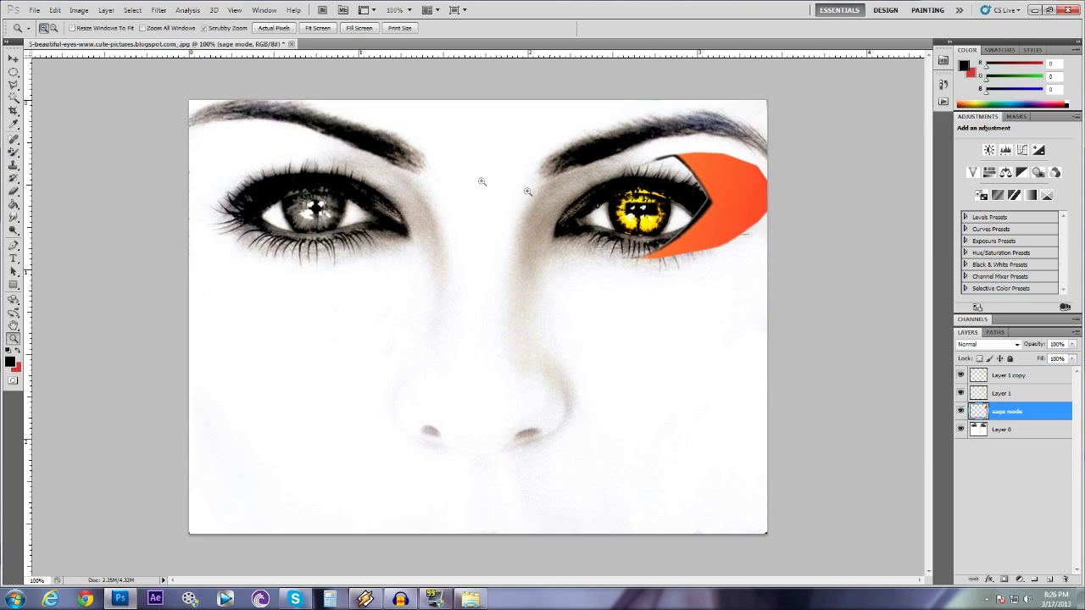
Zoom to 291% on the right eye and set the orange layer to Overlay.
drag(485, 177, 771, 352)
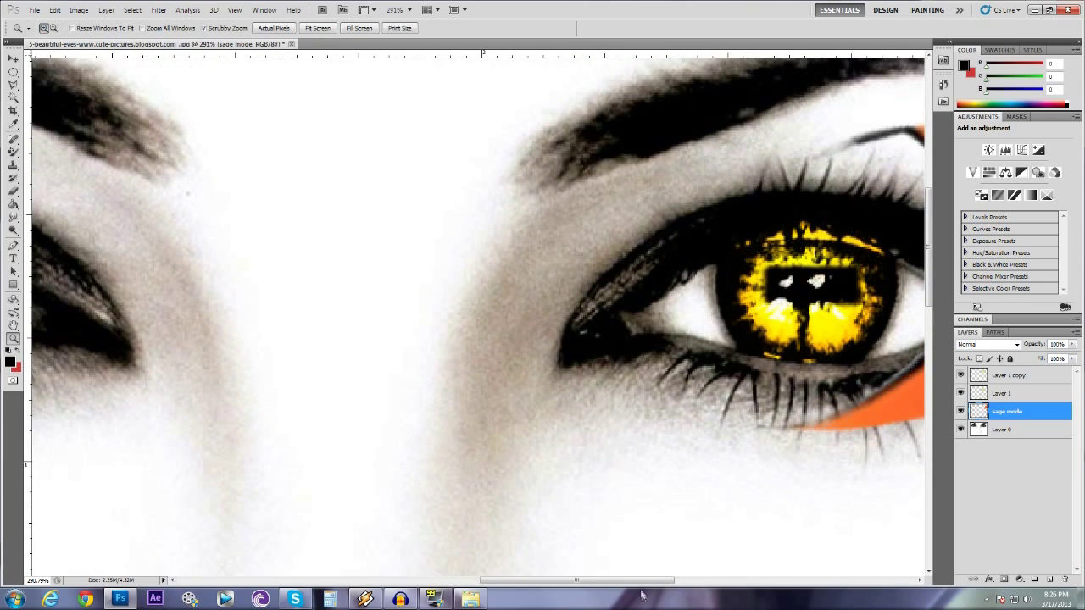
drag(642, 583, 718, 585)
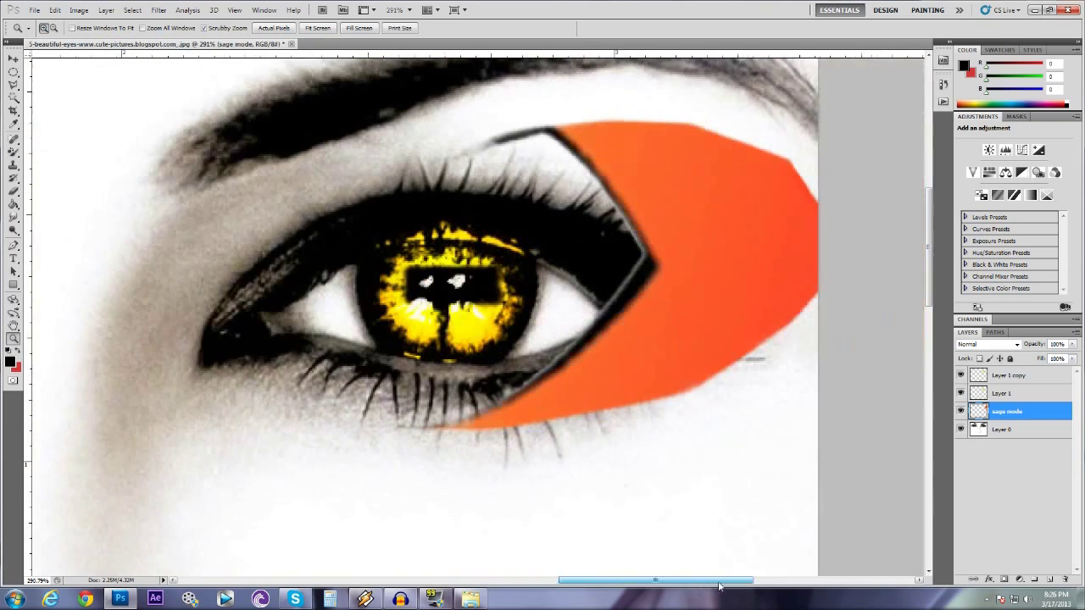
click(1017, 345)
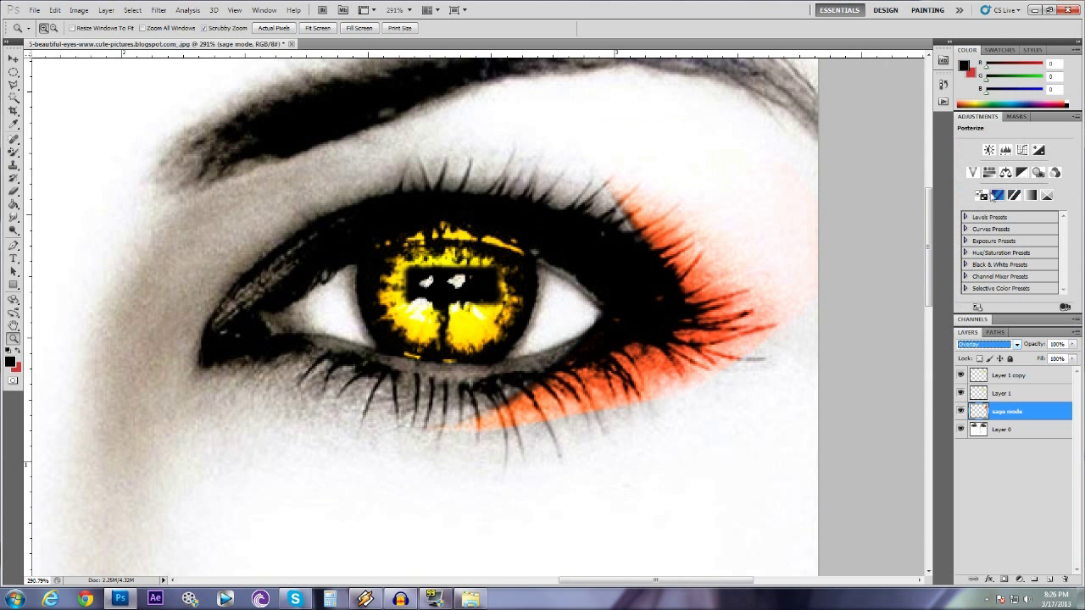
click(992, 190)
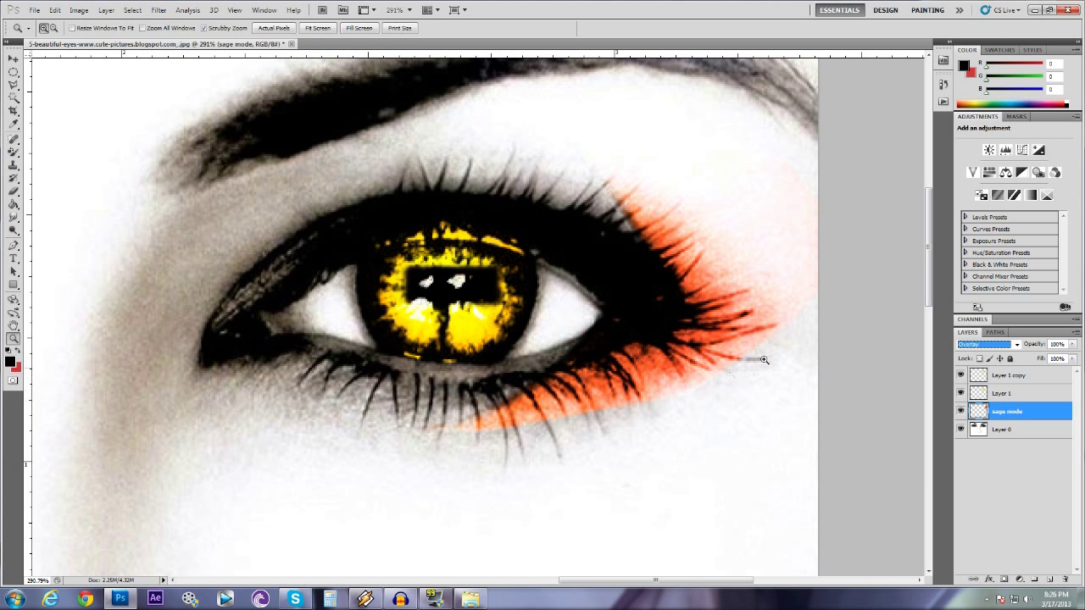
Outline a trial selection at the eye's corner, drop it, and return the orange layer to Normal.
click(14, 85)
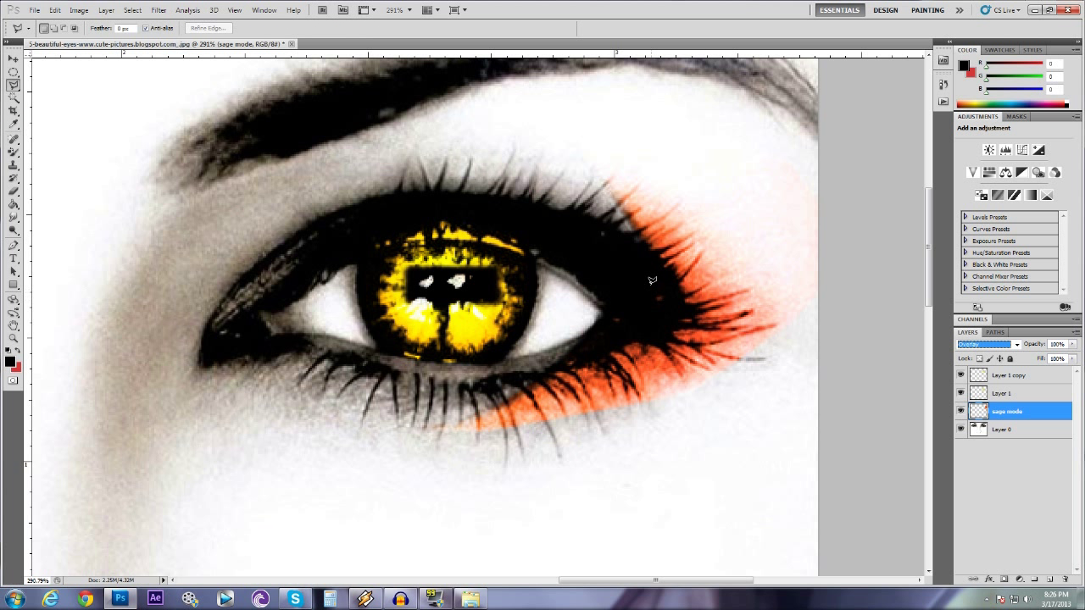
click(522, 382)
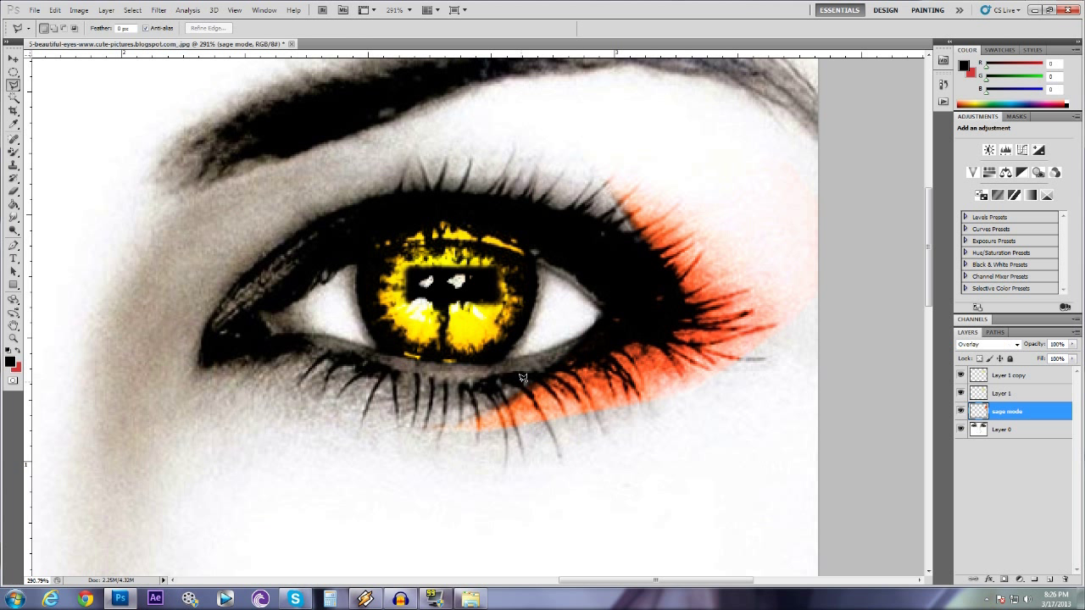
click(617, 347)
click(686, 305)
click(650, 249)
click(577, 205)
click(577, 244)
click(634, 316)
click(522, 377)
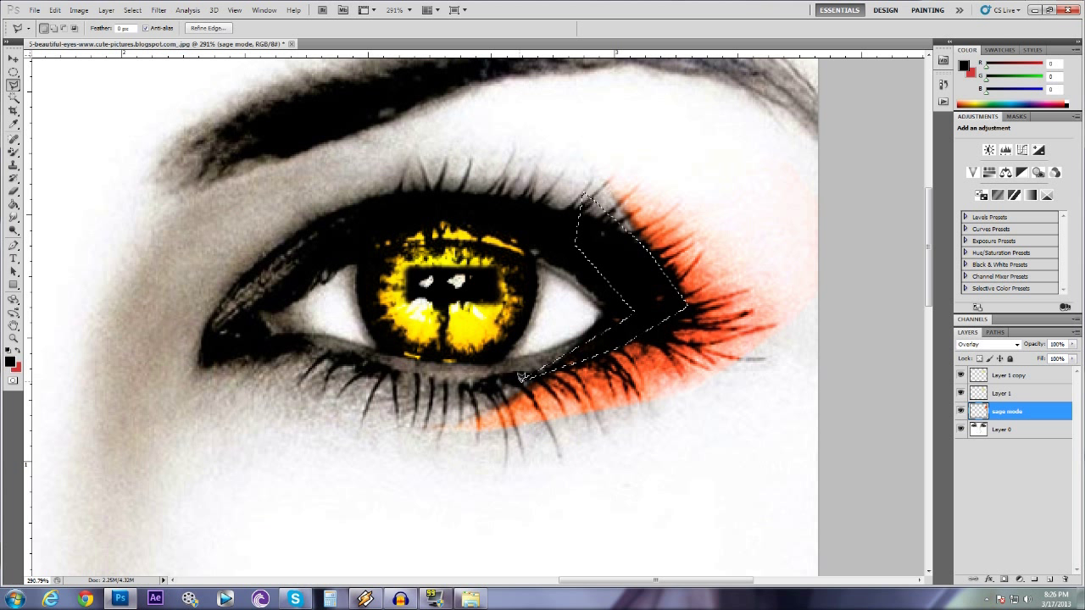
right_click(641, 305)
click(649, 310)
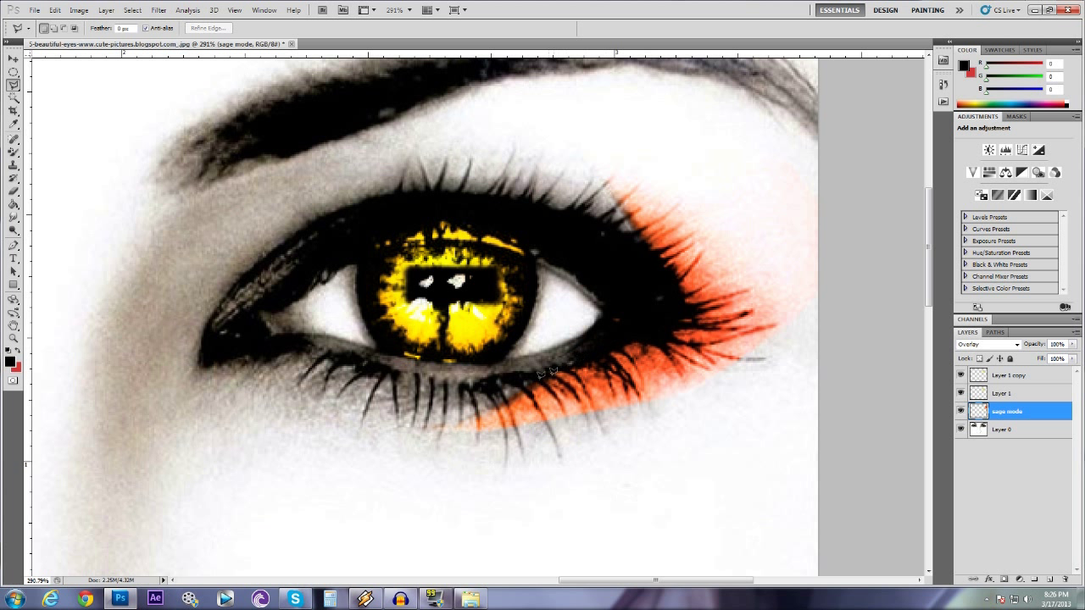
click(1017, 345)
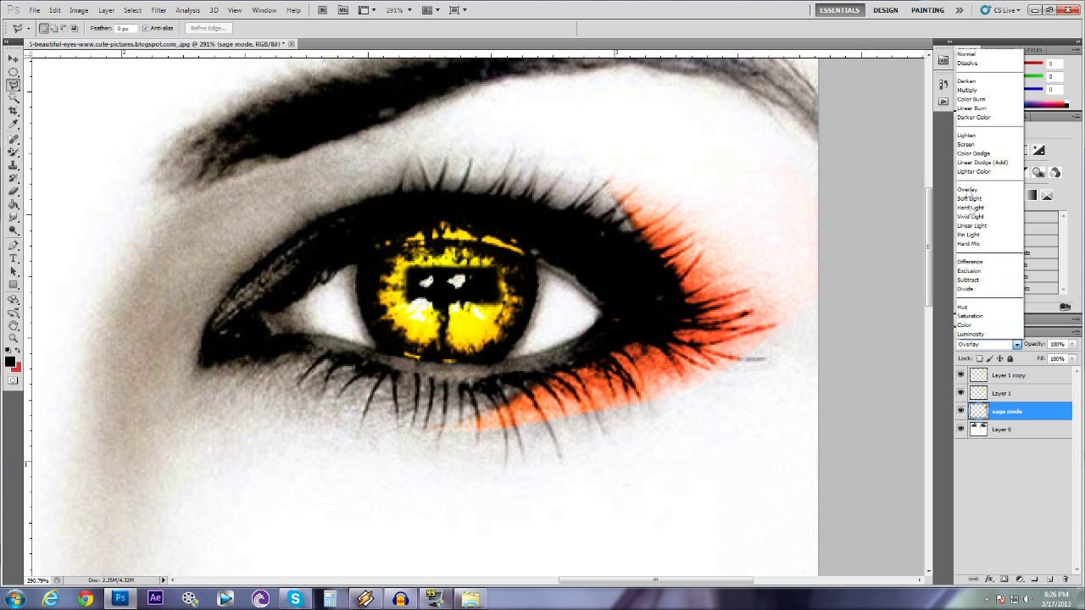
click(968, 54)
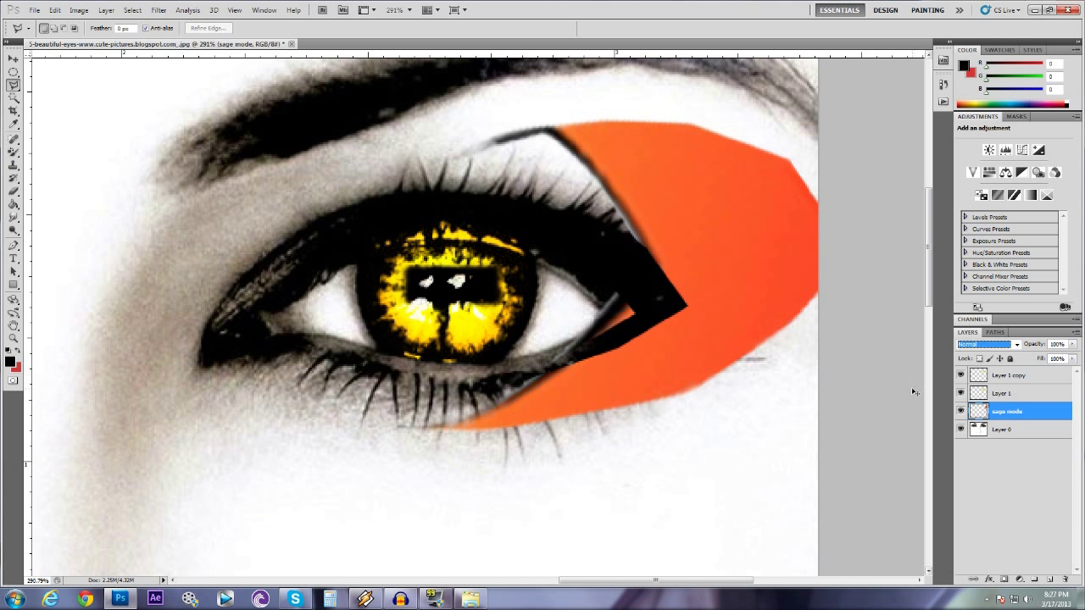
Compare Overlay and Normal blending on the orange layer, then begin outlining a strip under the lower lid.
key(shift+alt+o)
key(shift+alt+n)
click(550, 363)
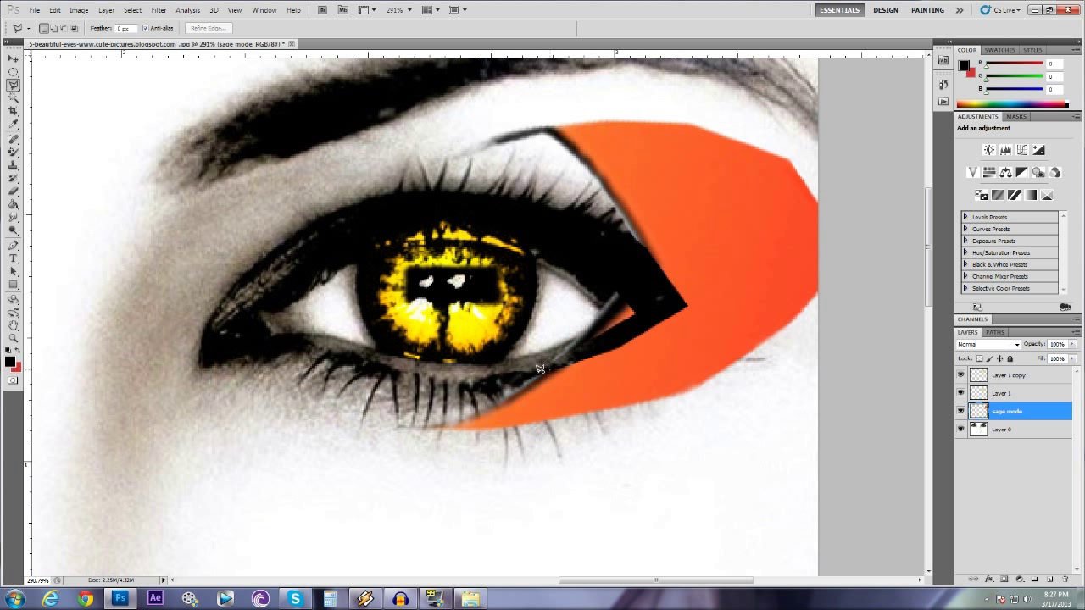
click(458, 380)
click(397, 427)
Close the lower-lid selection and sample the marking's orange as the foreground colour.
double_click(549, 364)
key(i)
click(9, 362)
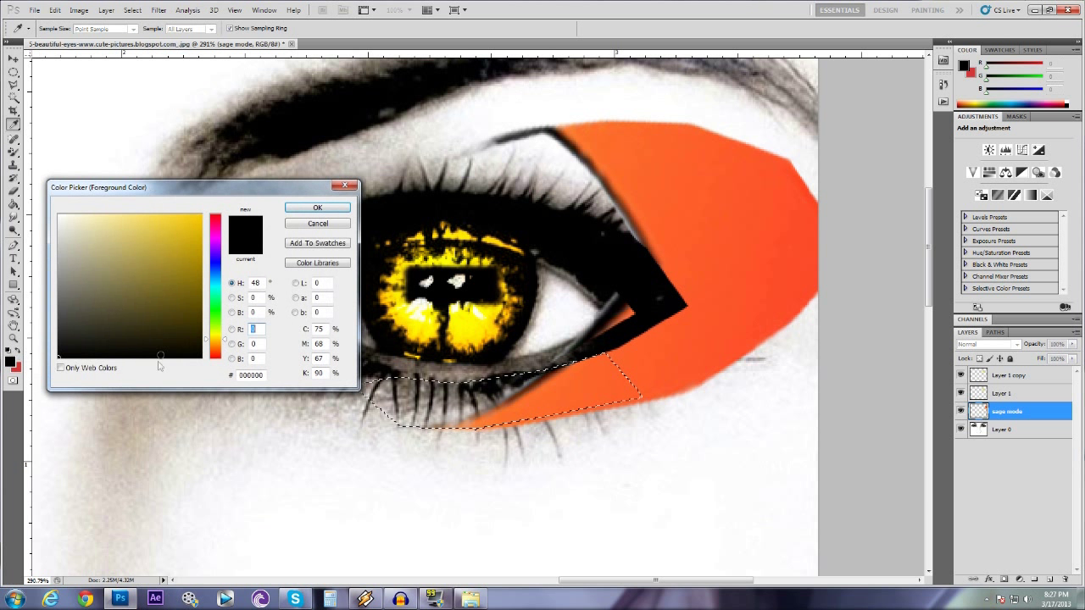
click(543, 399)
click(317, 208)
Paint orange inside the lower-lid selection with a Brush of about 26 px.
key(l)
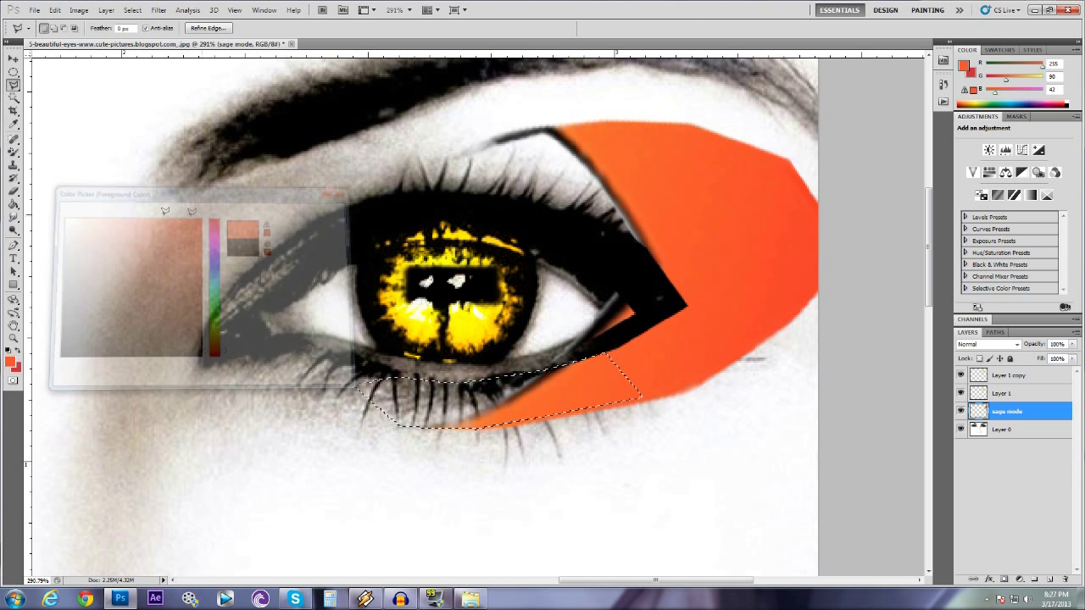
right_click(13, 152)
click(60, 150)
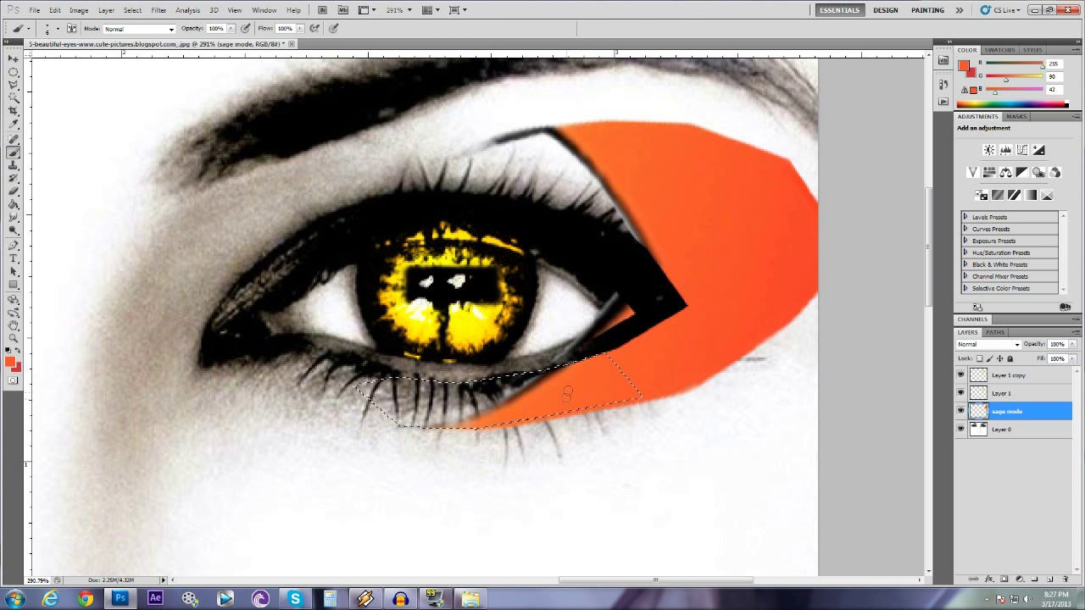
click(58, 29)
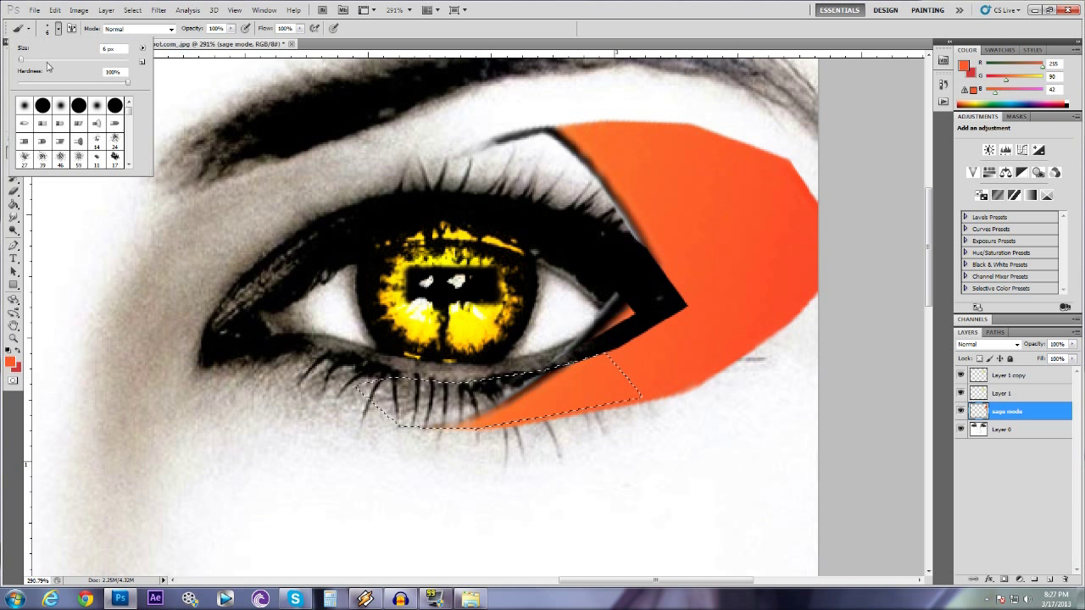
drag(48, 61, 33, 61)
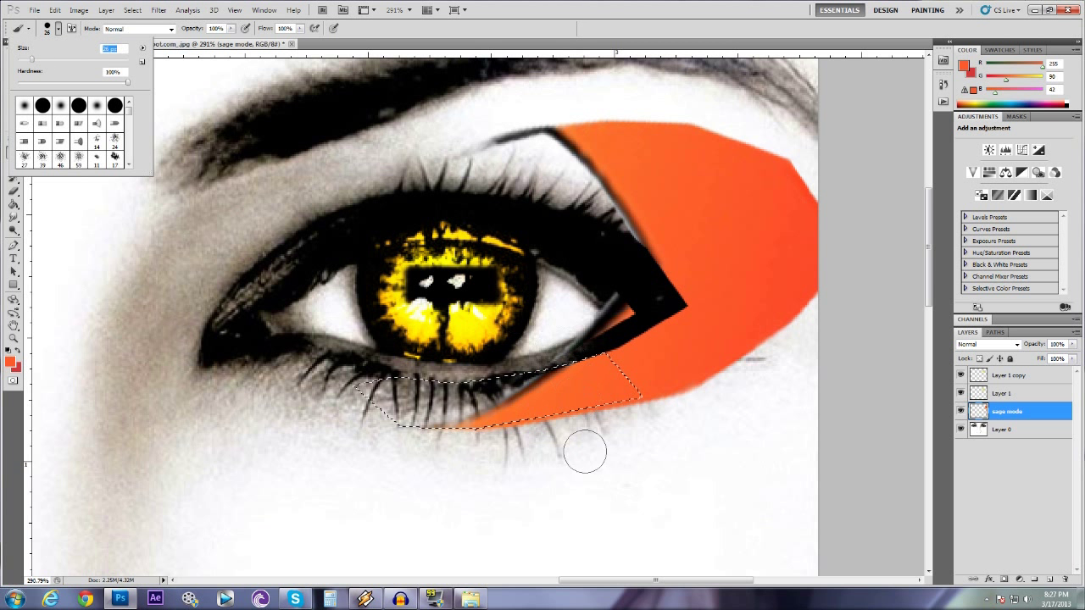
drag(607, 381, 462, 382)
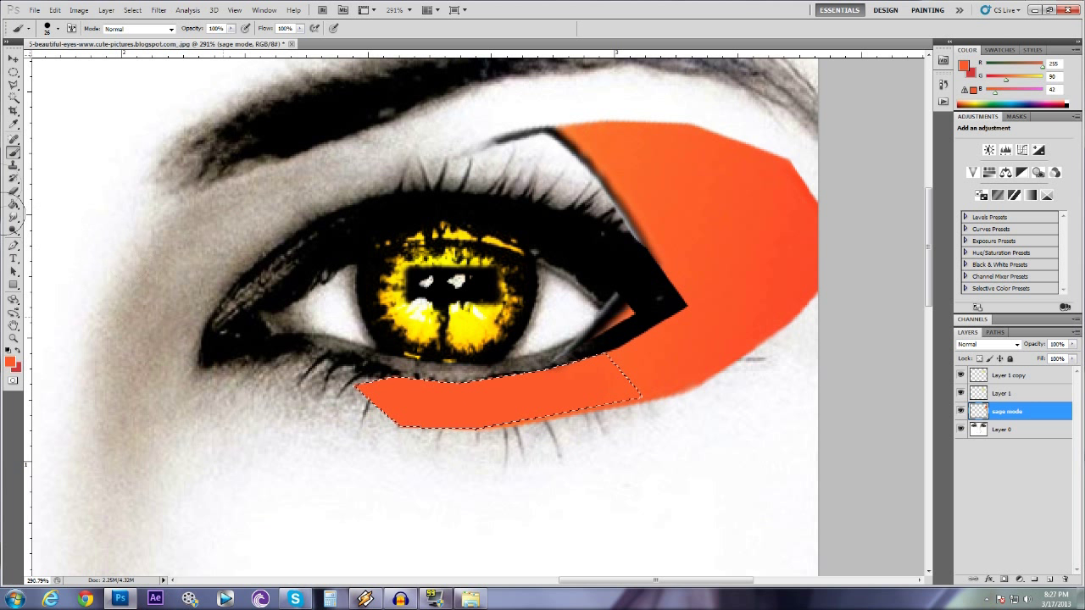
Deselect, then start a new polygonal outline near the eye's outer corner.
click(14, 84)
right_click(503, 168)
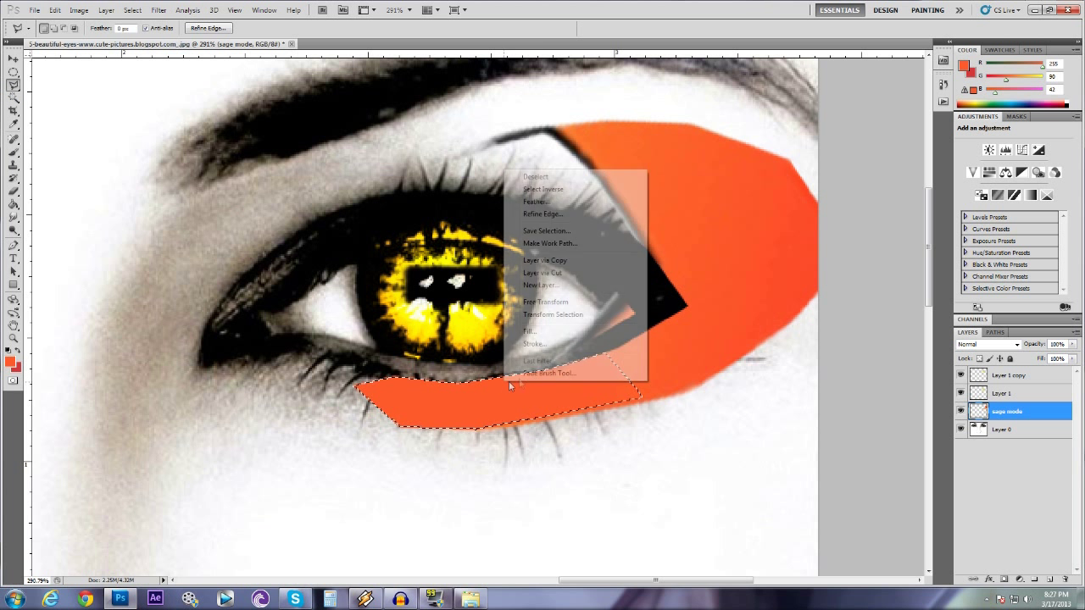
click(528, 174)
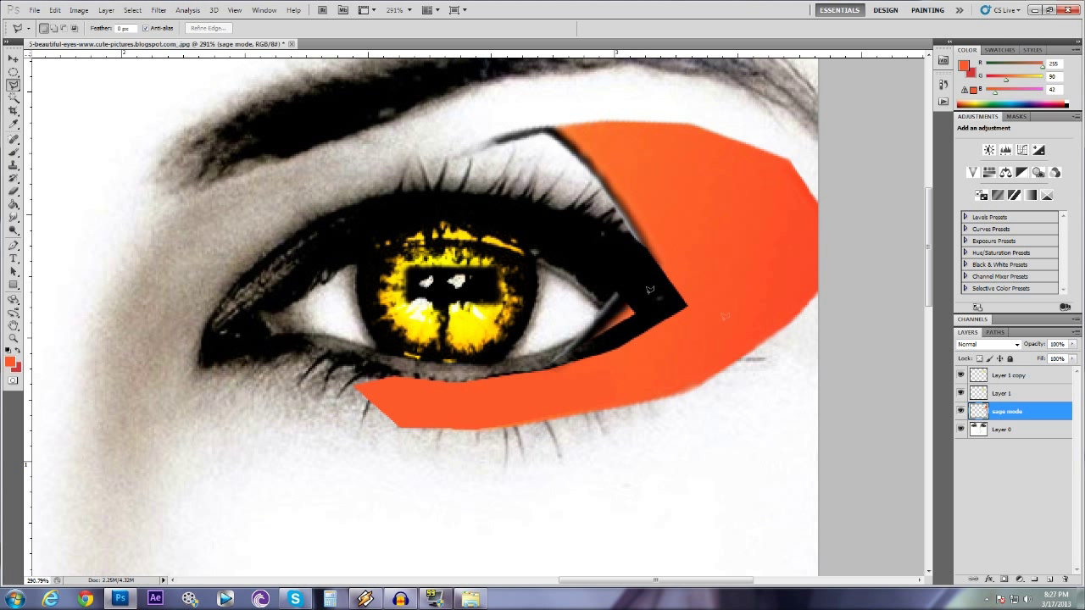
click(607, 267)
click(641, 313)
Outline the strip under the eye with the Polygonal Lasso, close it and dismiss the warning.
click(616, 346)
click(346, 362)
click(373, 358)
double_click(609, 264)
click(520, 229)
Set the foreground colour to black and switch to the Brush tool to fill the strip.
click(14, 367)
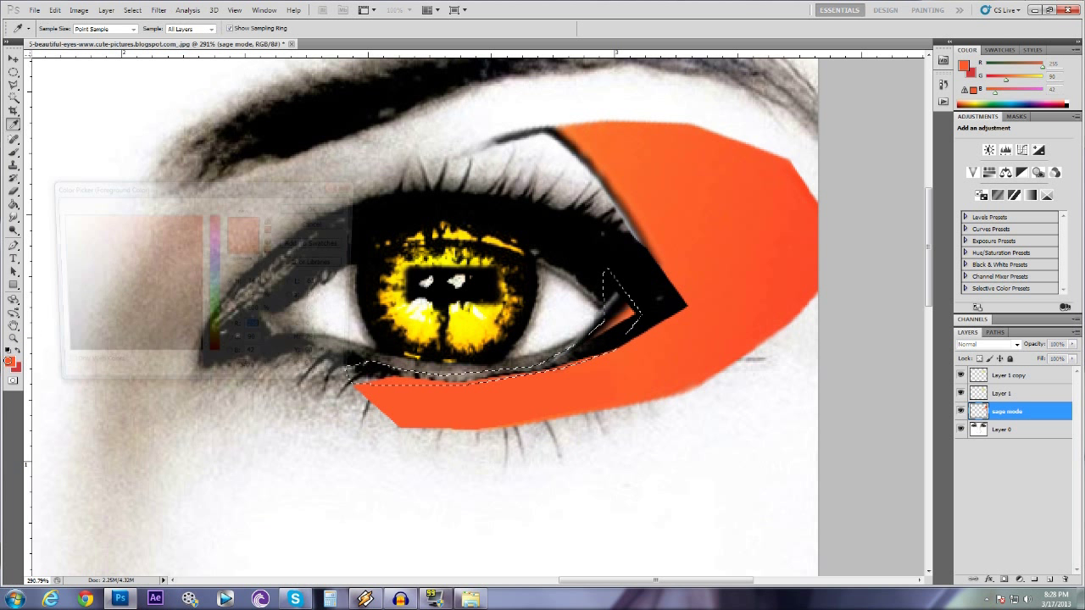
click(154, 365)
click(337, 212)
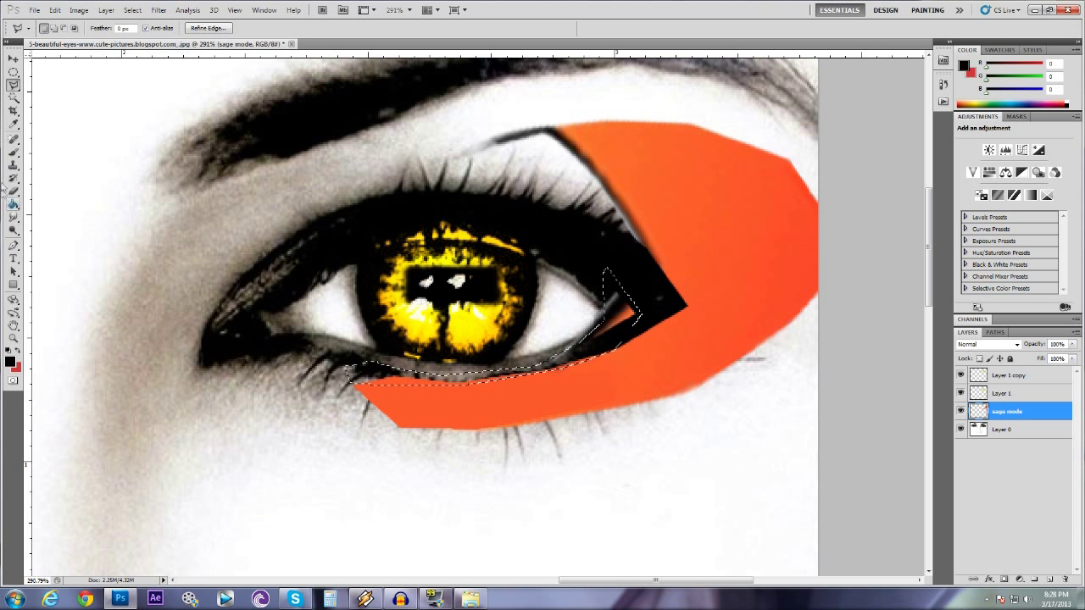
click(13, 178)
drag(14, 153, 64, 154)
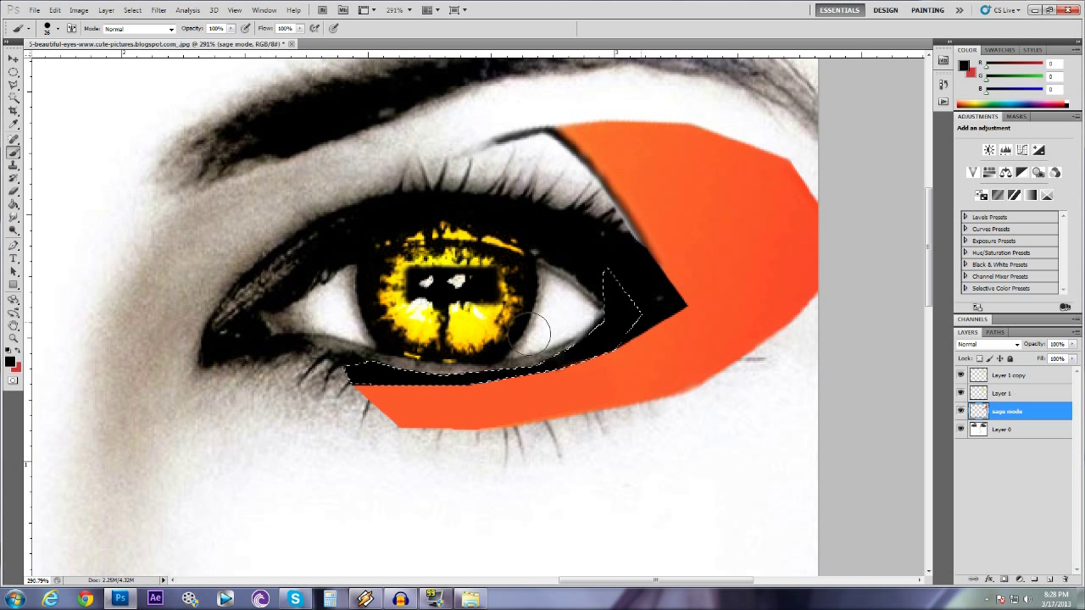
Deselect and begin a polygonal outline along the upper lid.
click(14, 85)
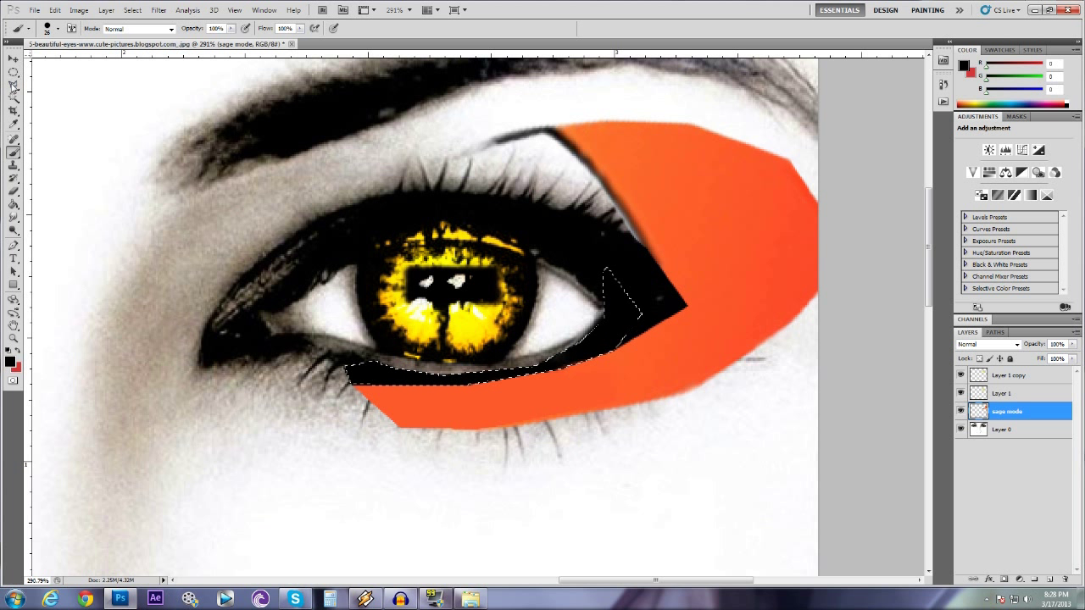
right_click(625, 303)
click(643, 307)
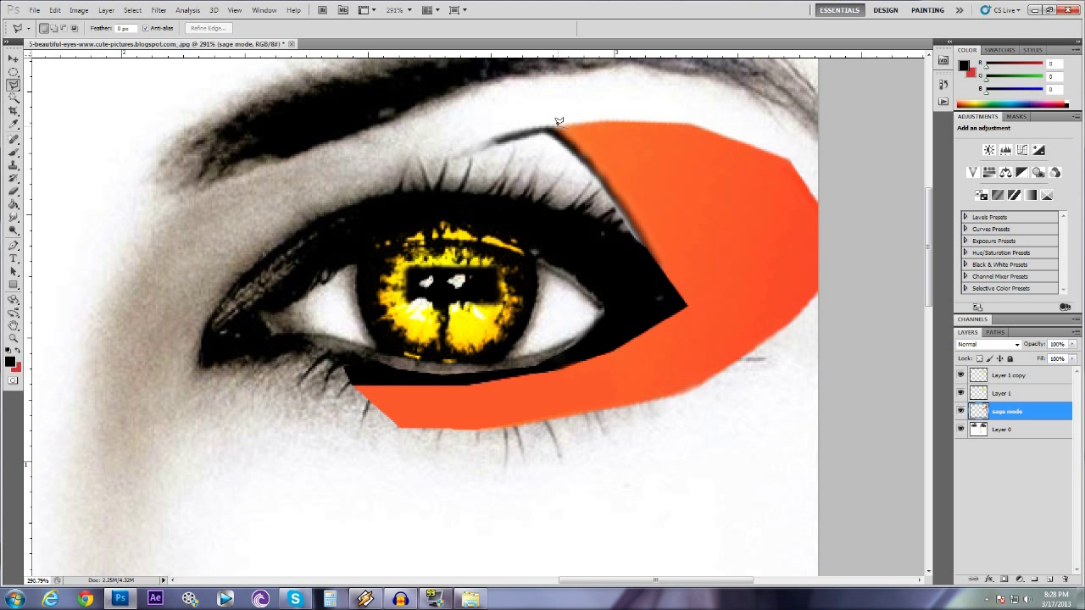
click(506, 128)
click(451, 198)
Close the upper-lid outline into a selection, then discard it.
click(667, 270)
double_click(568, 123)
right_click(599, 175)
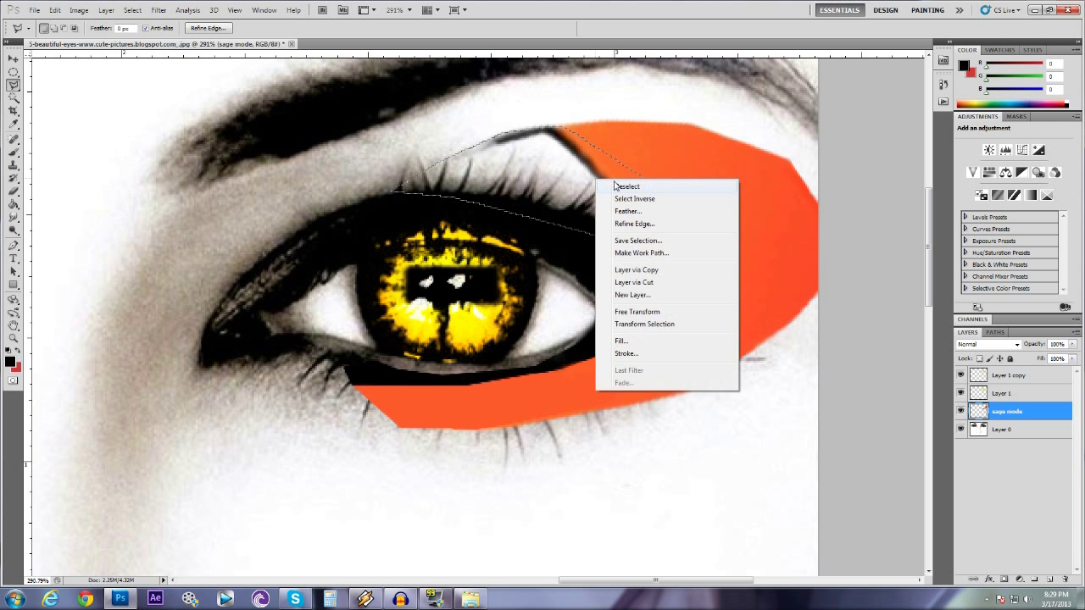
click(615, 183)
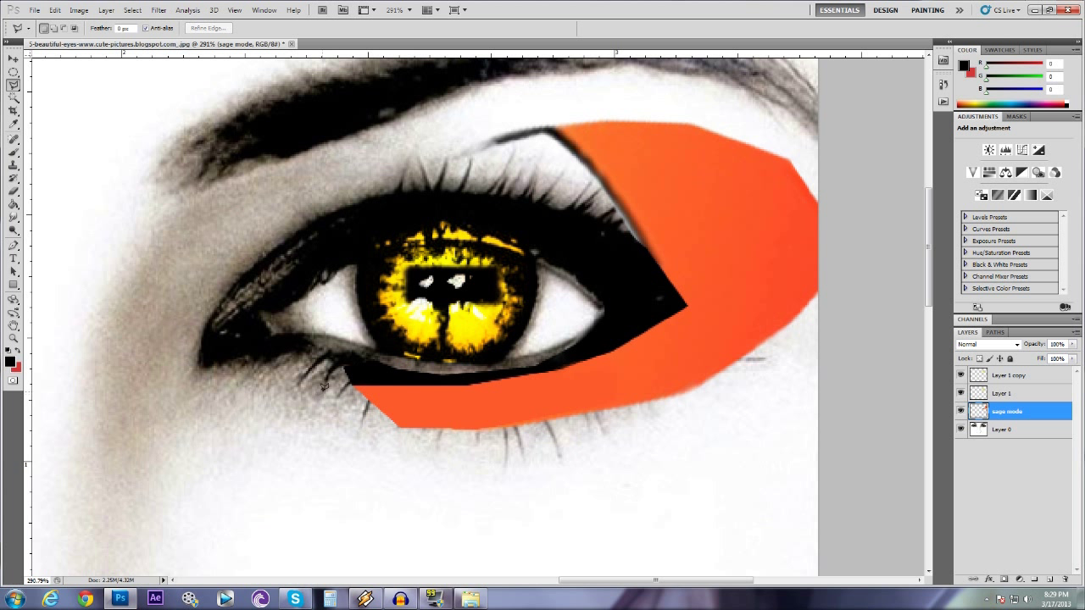
Trace a Polygonal Lasso selection around the whole lower black-and-orange marking.
click(346, 364)
click(357, 356)
click(552, 360)
click(607, 313)
click(842, 248)
click(849, 348)
click(522, 478)
click(356, 432)
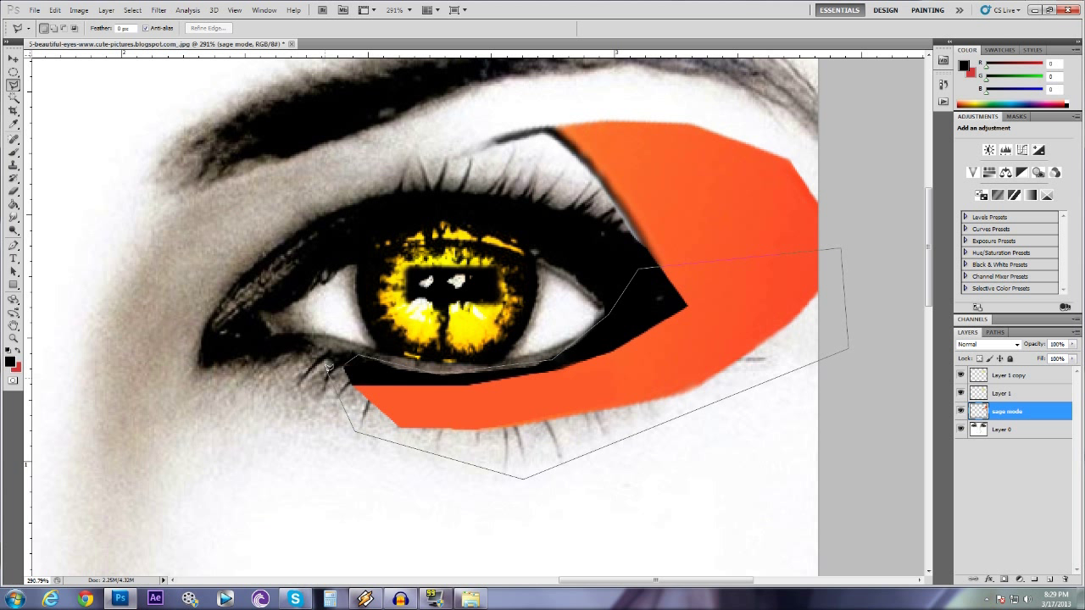
click(349, 361)
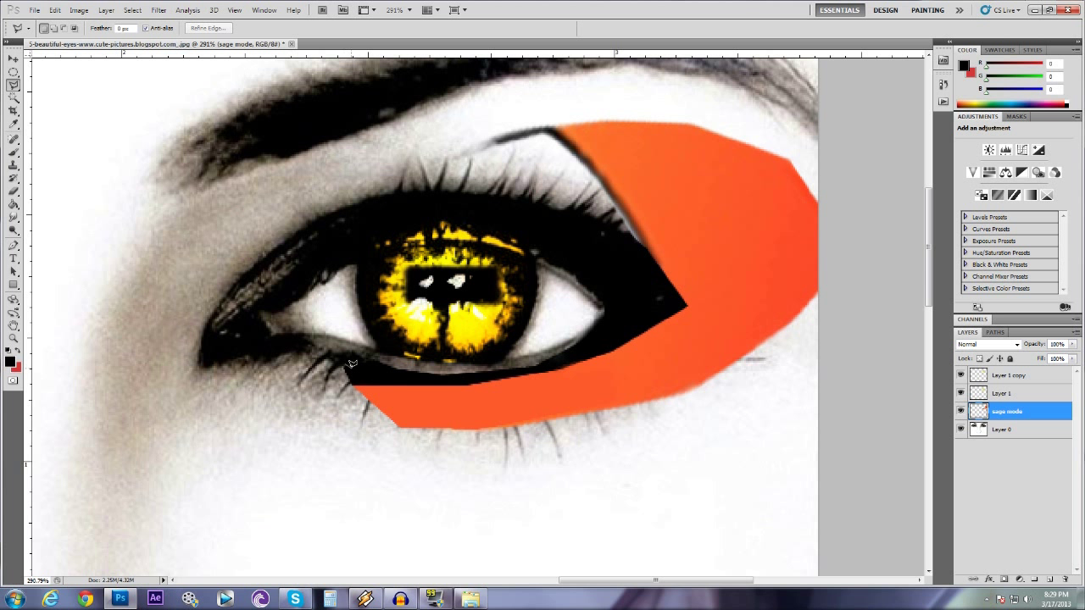
click(513, 223)
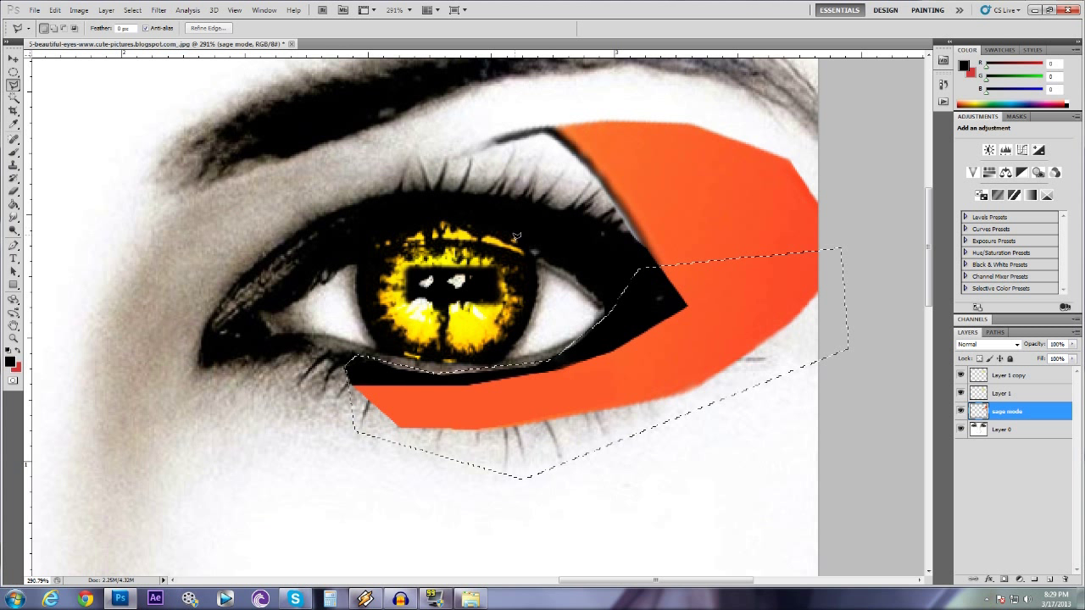
Copy the marking to a new Layer 2 with Layer via Copy and enter Free Transform.
right_click(547, 375)
click(617, 476)
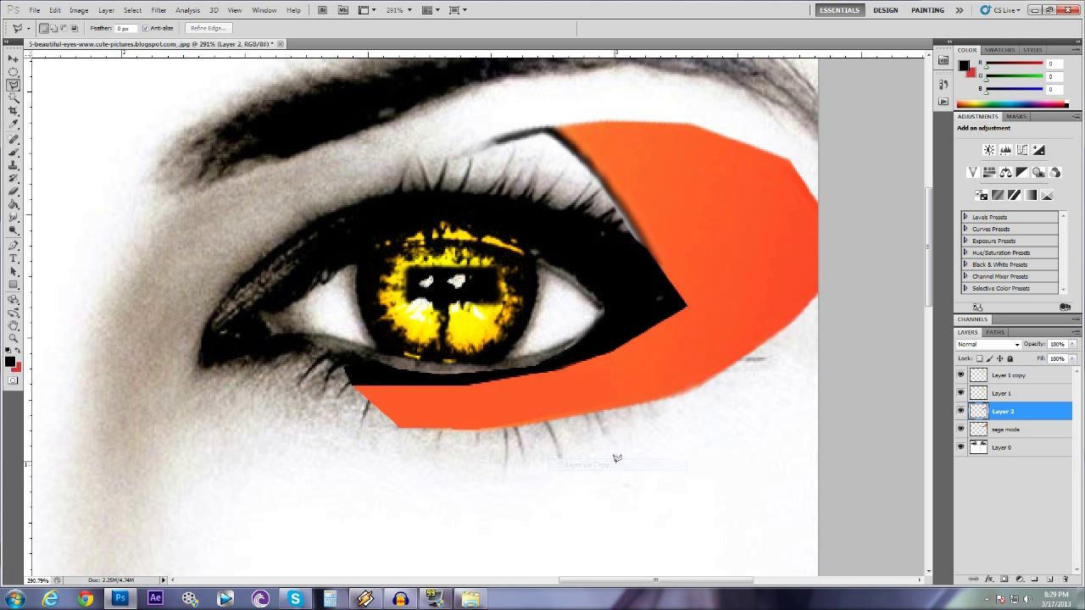
key(ctrl+t)
right_click(660, 368)
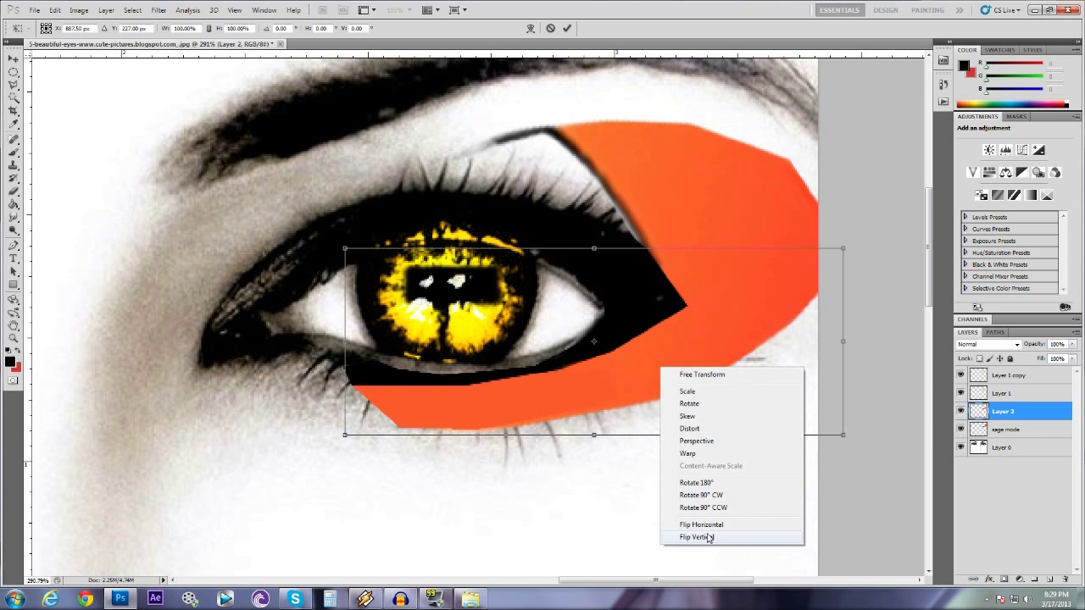
Flip the copied marking vertically, move and rotate it over the upper lid, and commit.
click(697, 538)
drag(745, 379, 693, 233)
drag(730, 297, 778, 314)
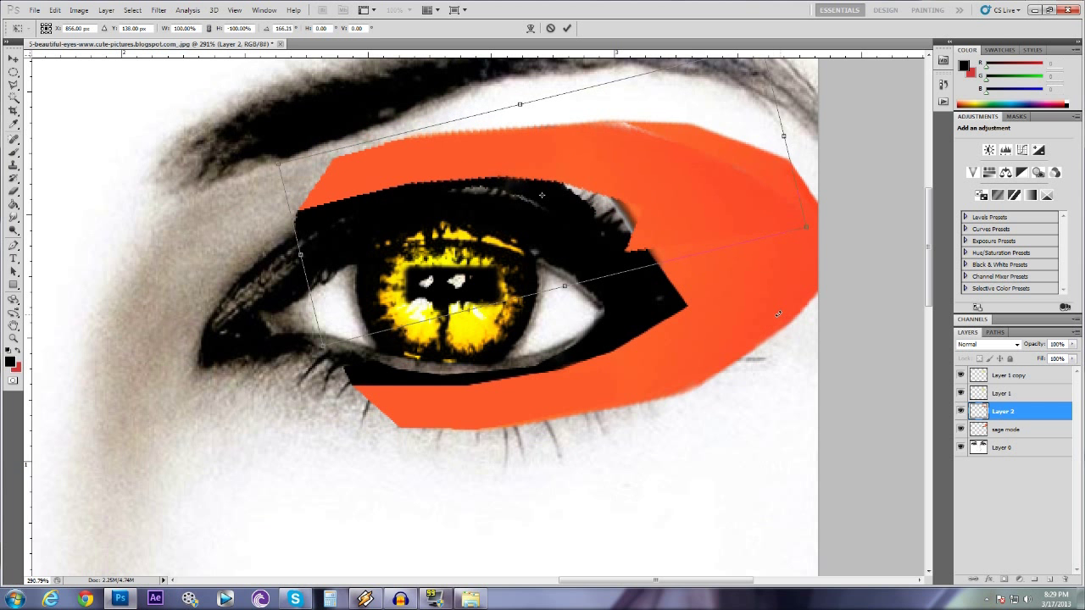
drag(703, 228, 722, 211)
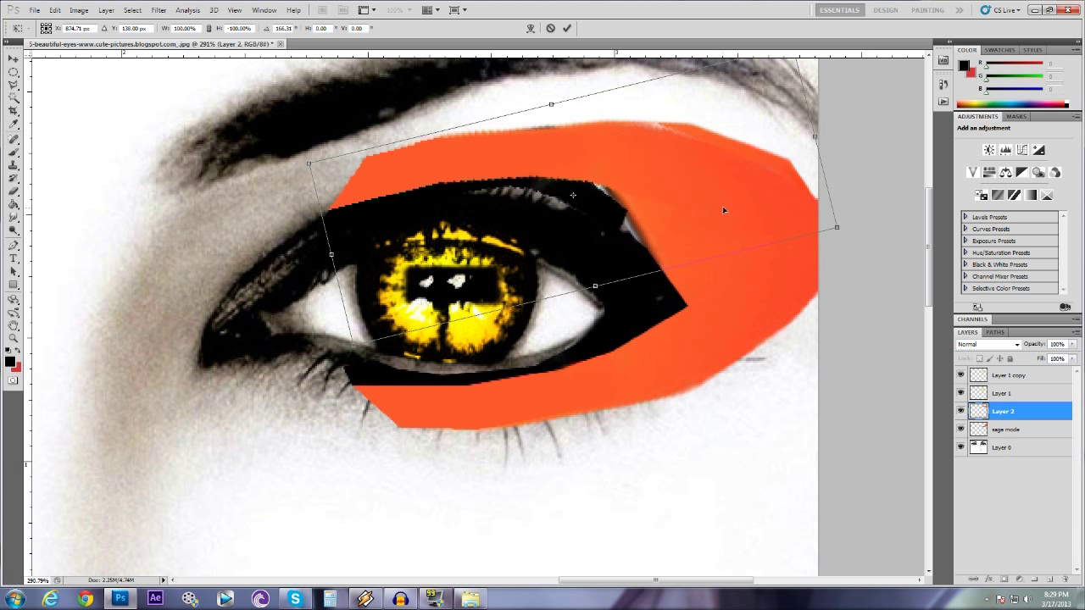
key(Return)
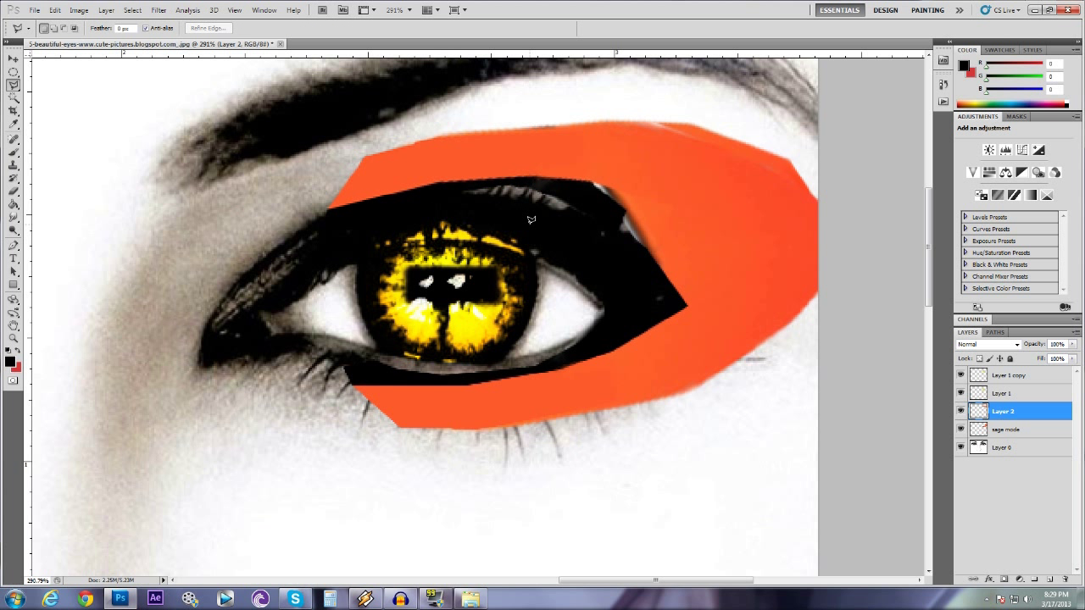
click(17, 218)
Smudge the black edge into the orange at the outer corner and outline the upper-lid band.
mouse_move(543, 219)
mouse_down()
mouse_move(572, 213)
mouse_move(591, 188)
mouse_move(592, 242)
mouse_move(627, 210)
mouse_move(623, 195)
mouse_move(604, 244)
mouse_move(636, 215)
mouse_move(649, 267)
mouse_move(626, 228)
mouse_up()
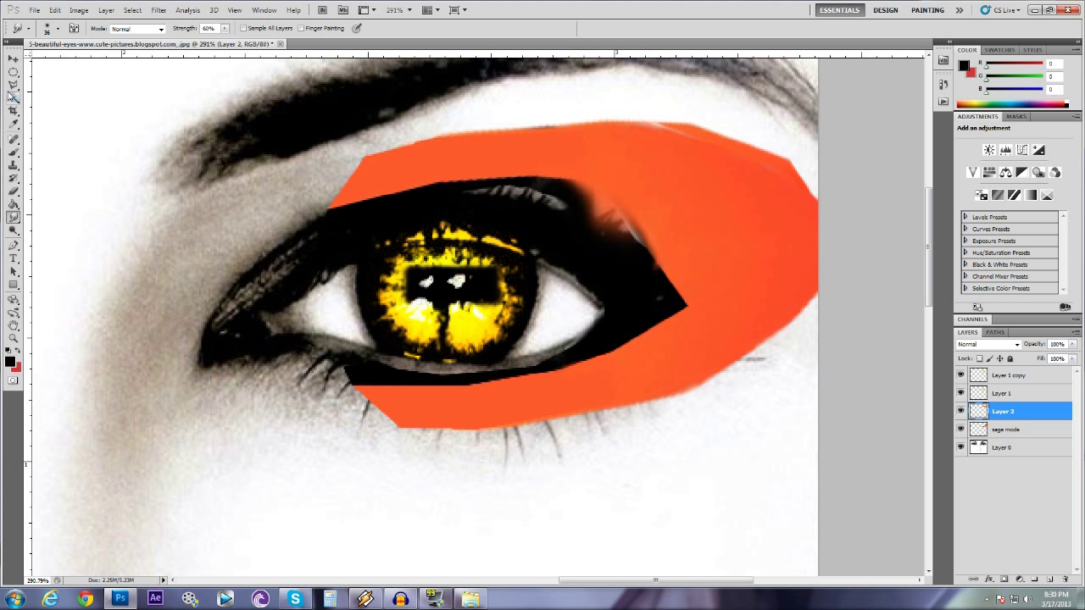
click(14, 85)
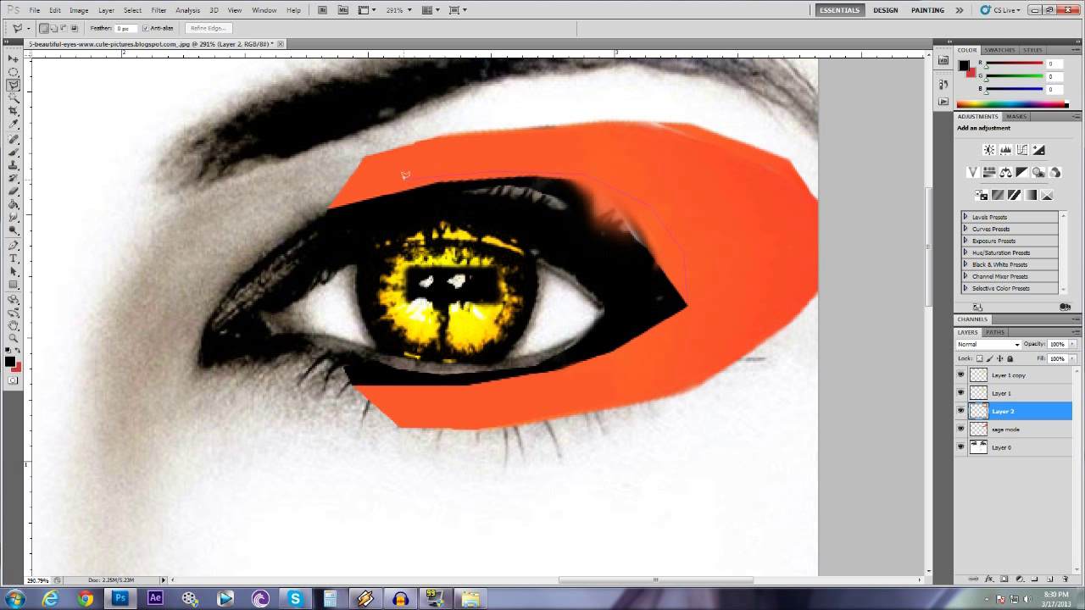
click(328, 205)
click(300, 239)
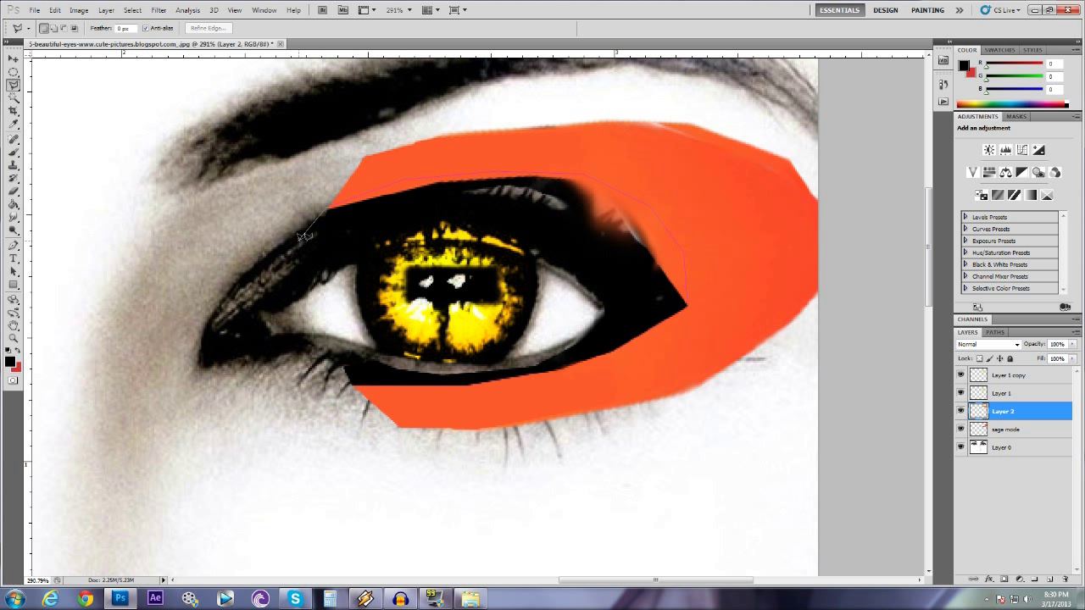
click(412, 211)
click(495, 209)
click(598, 248)
Paint the upper-lid band black with the Brush, then deselect.
click(14, 178)
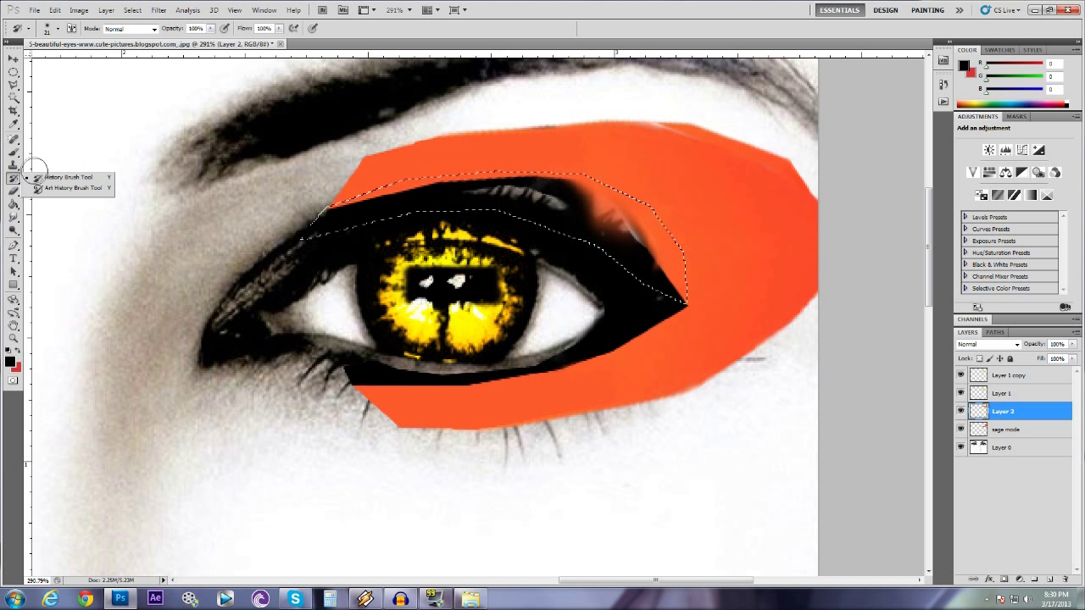
click(14, 153)
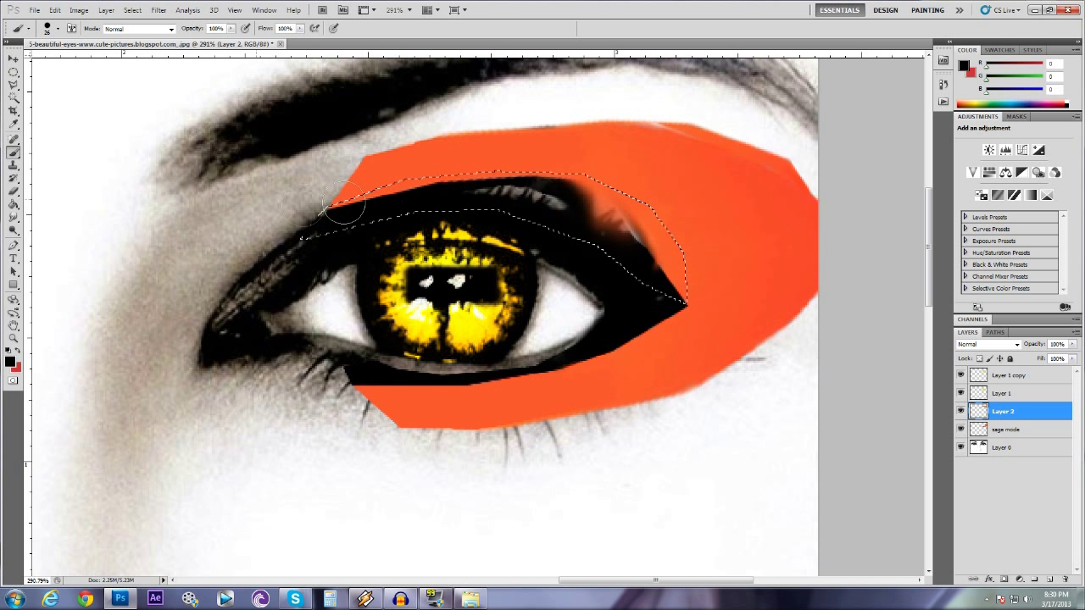
mouse_move(344, 206)
mouse_down()
mouse_move(555, 186)
mouse_move(295, 187)
mouse_move(561, 188)
mouse_move(256, 188)
mouse_move(493, 190)
mouse_move(649, 227)
mouse_move(506, 209)
mouse_move(534, 202)
mouse_move(673, 220)
mouse_move(498, 190)
mouse_move(676, 202)
mouse_move(691, 230)
mouse_move(469, 202)
mouse_move(672, 206)
mouse_move(506, 190)
mouse_move(624, 187)
mouse_move(544, 190)
mouse_move(596, 219)
mouse_move(687, 242)
mouse_move(587, 261)
mouse_move(691, 262)
mouse_move(622, 282)
mouse_move(711, 285)
mouse_move(666, 290)
mouse_up()
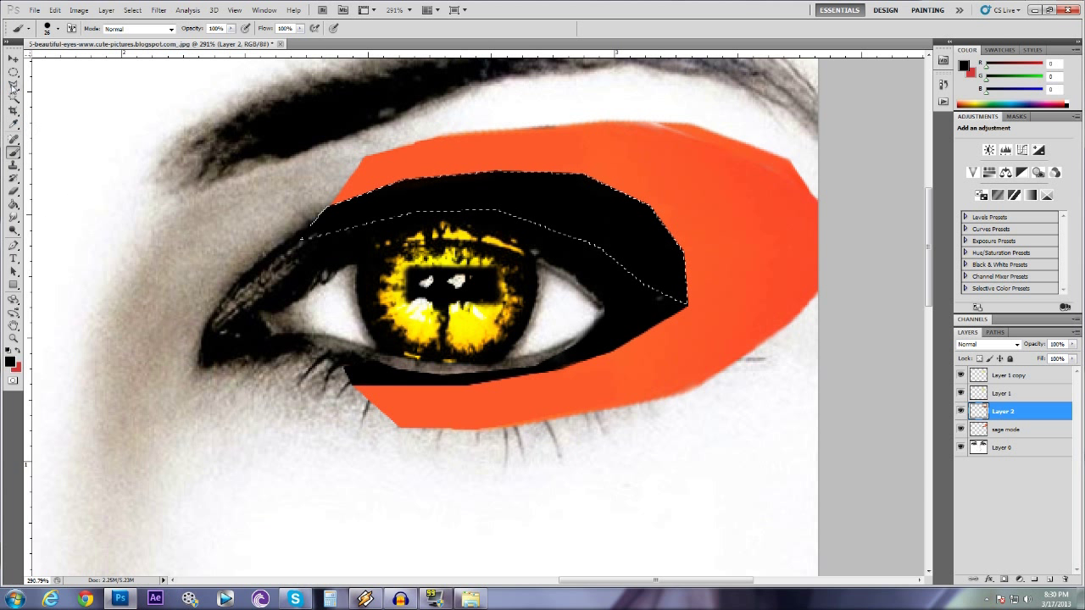
click(14, 85)
right_click(540, 206)
click(601, 218)
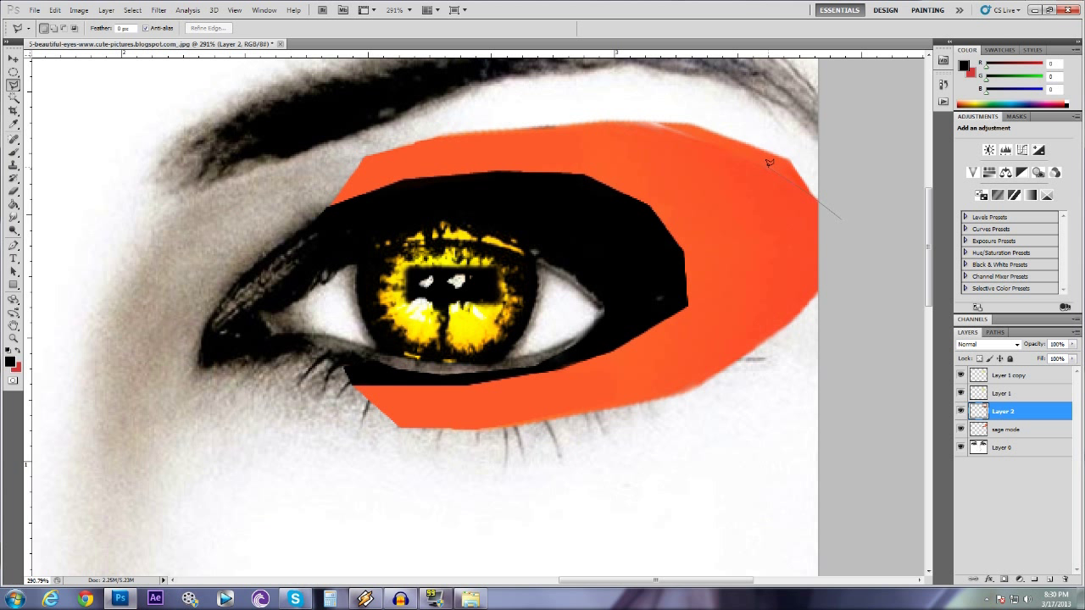
Outline the orange marking's top edge, then select the sage mode layer and deselect.
click(664, 102)
click(819, 131)
click(843, 215)
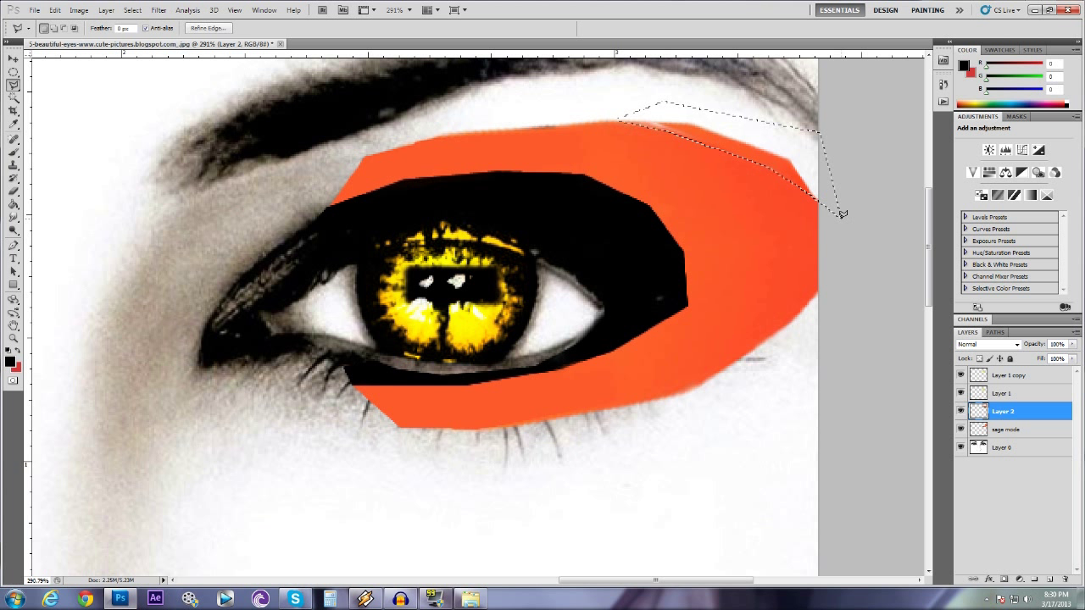
click(1028, 429)
right_click(789, 149)
click(810, 161)
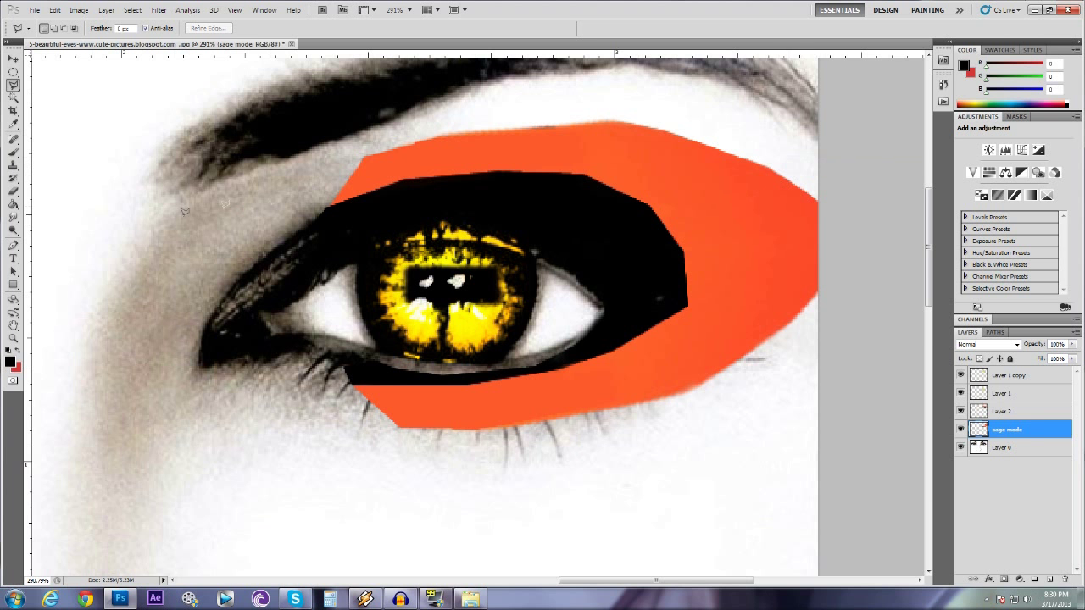
Zoom out with the Zoom tool to view the whole face at 100%.
click(13, 337)
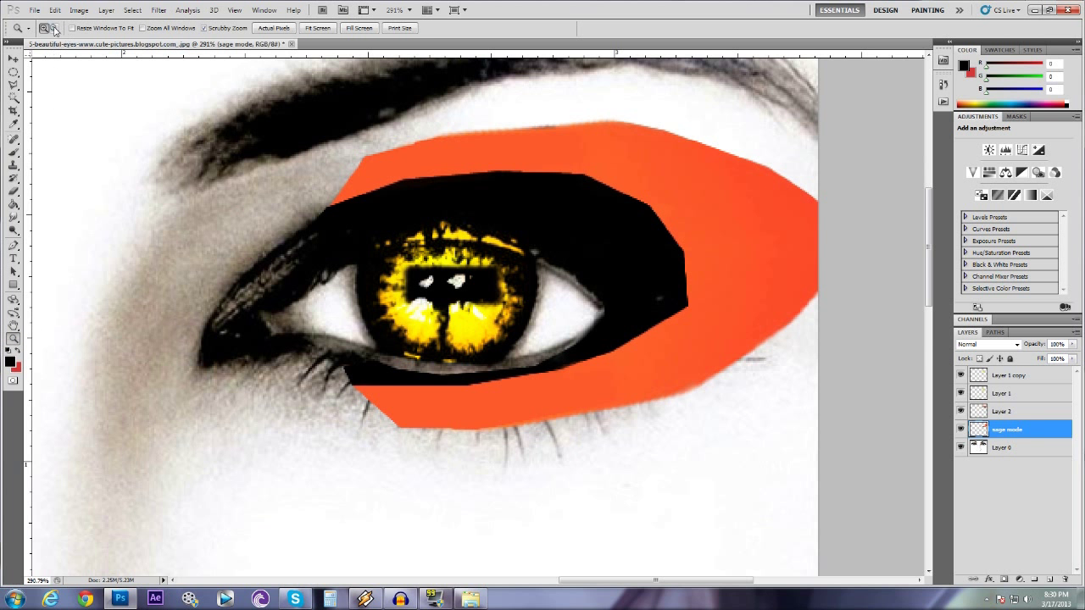
click(54, 30)
click(129, 137)
click(169, 223)
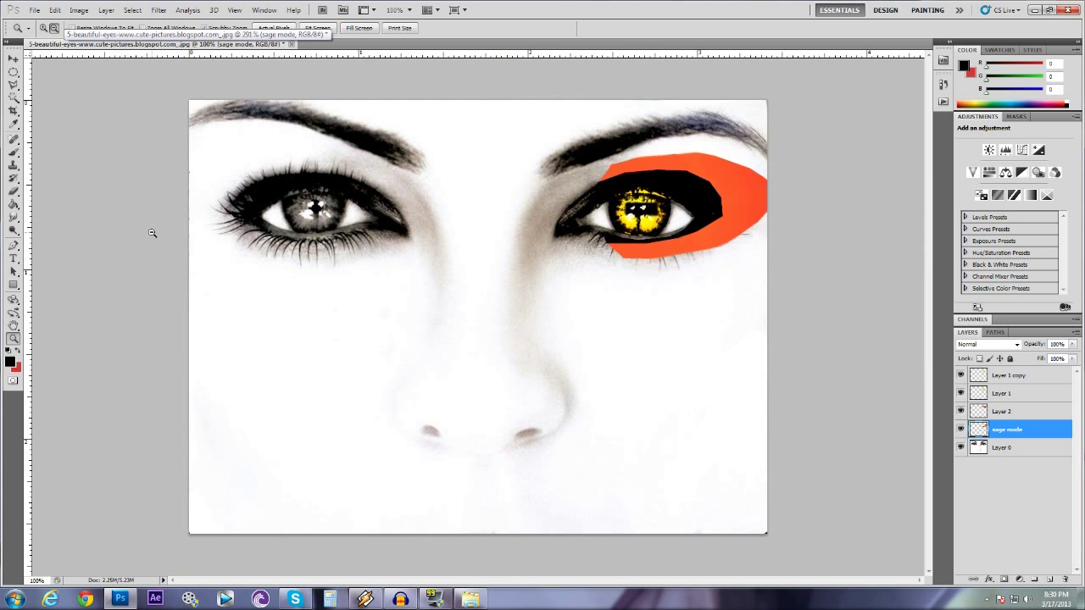